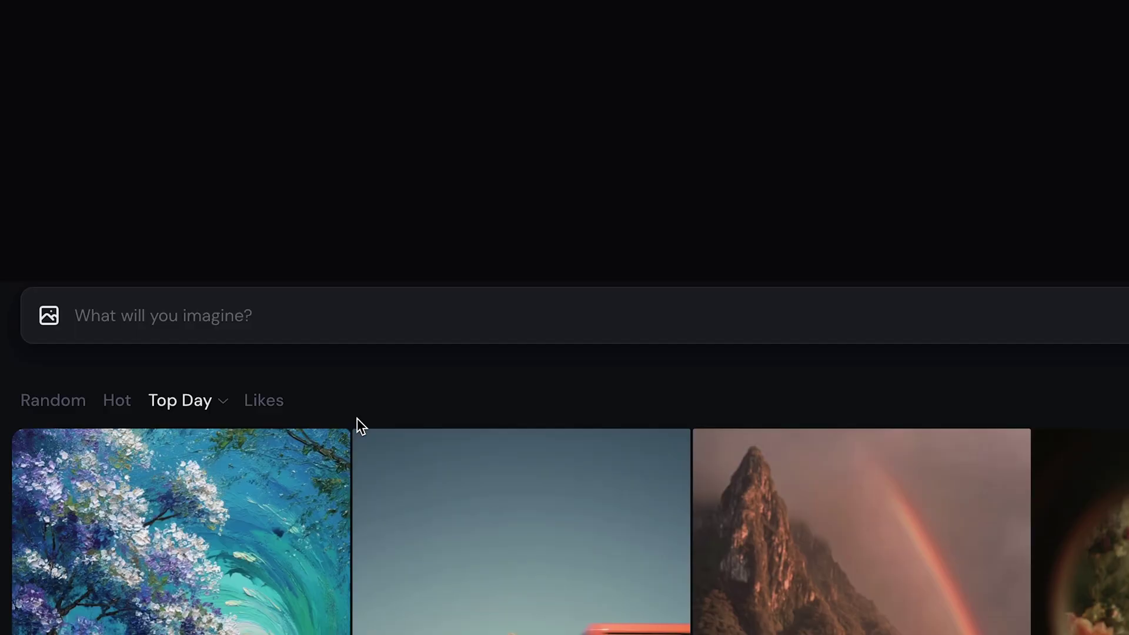
- Submit the lunchbox-with-grenades-and-knives prompt in Midjourney and browse the green-screen results
type("a child’s lunchbox repurposed to hold grenades and knives, with stickers still intact. on a green screen chroma key background")
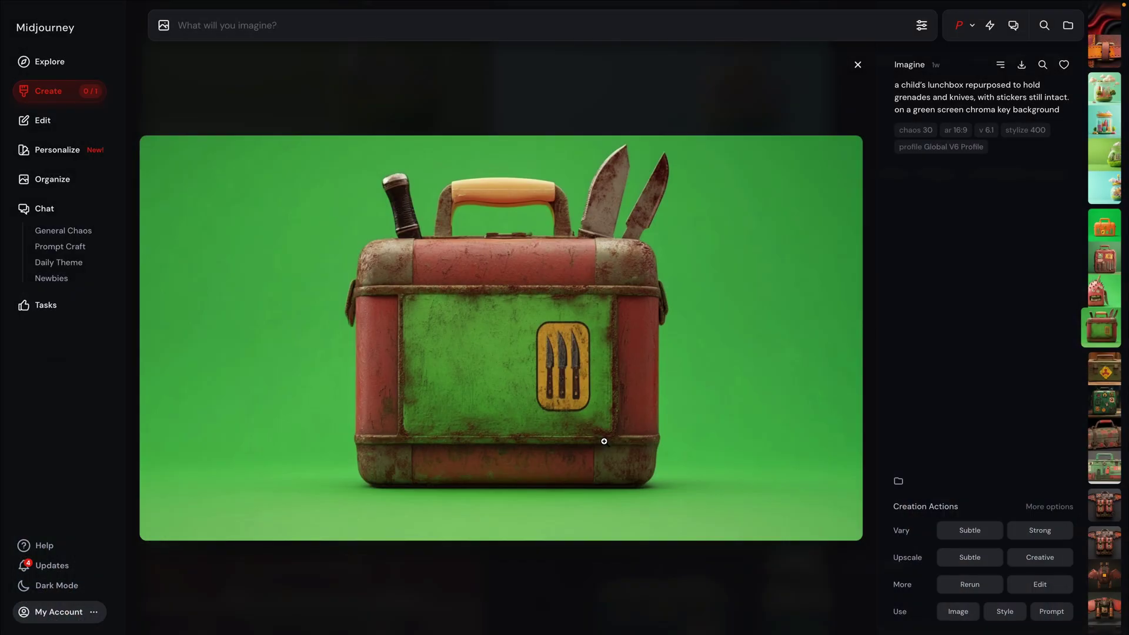
key("Down")
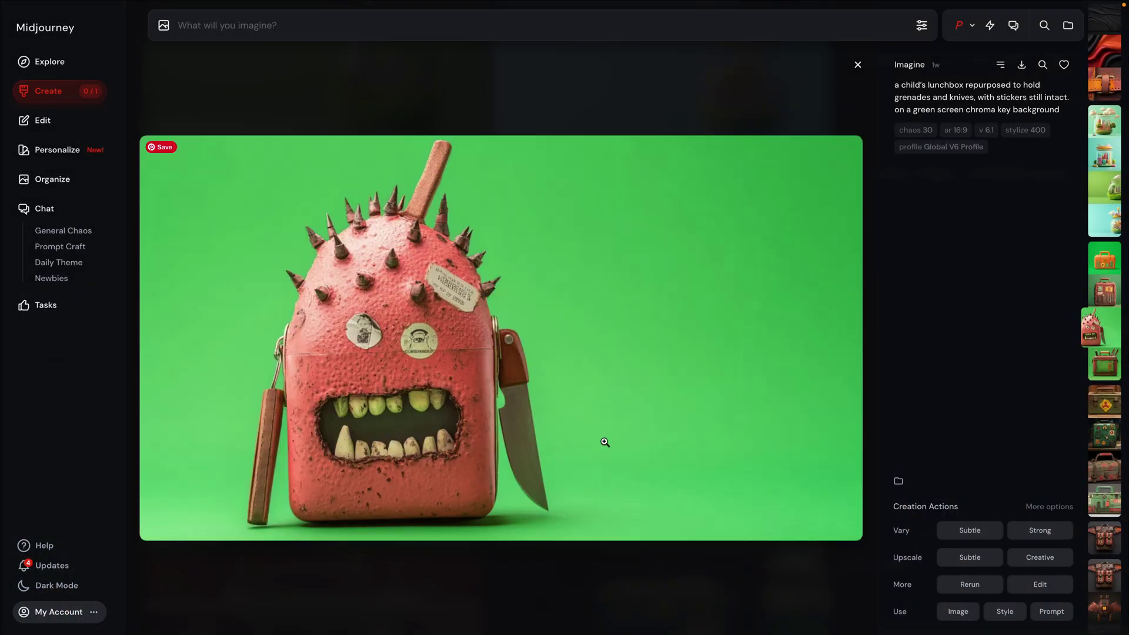
key("Down")
key("Up")
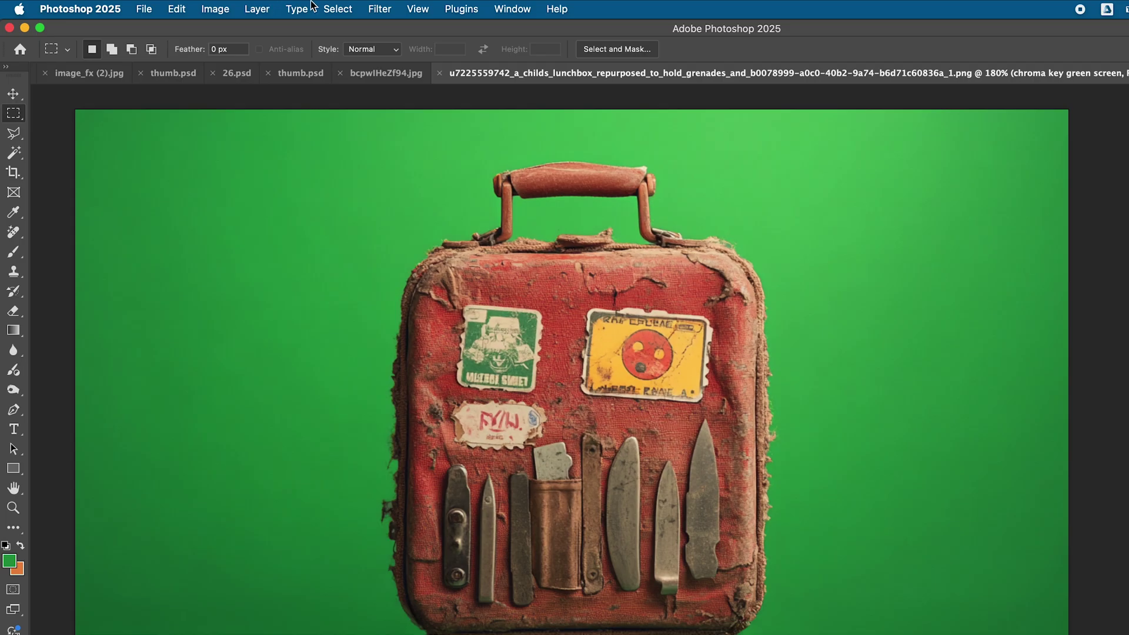
- Select the green background with Color Range and delete it, leaving the lunchbox on transparency
left_click(327, 7)
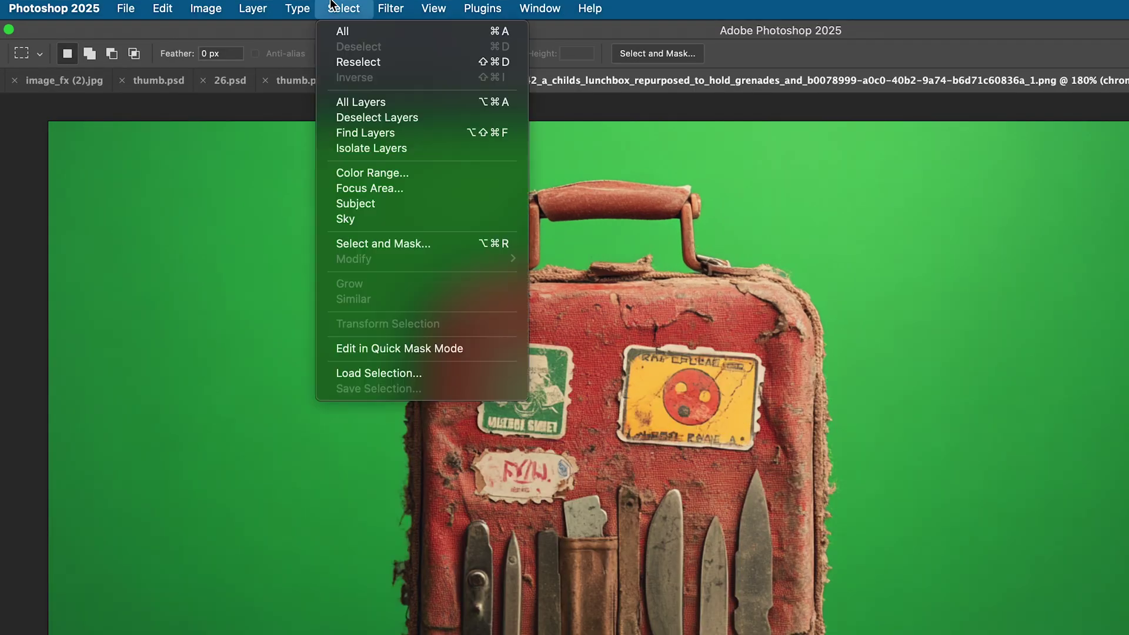
left_click(365, 172)
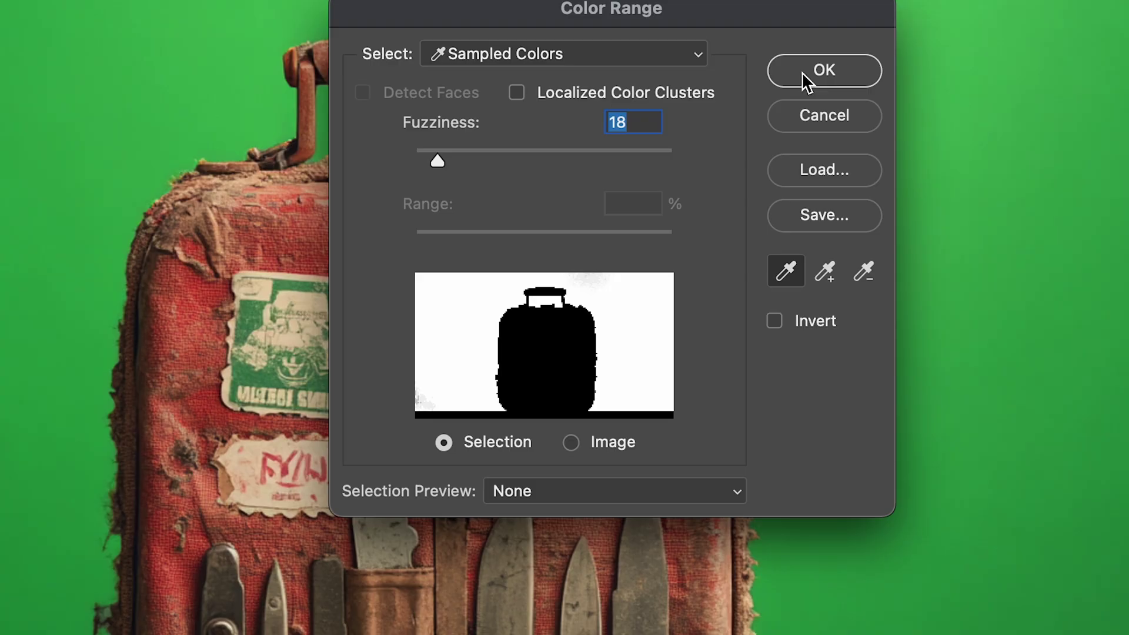
left_click(802, 72)
key("Delete")
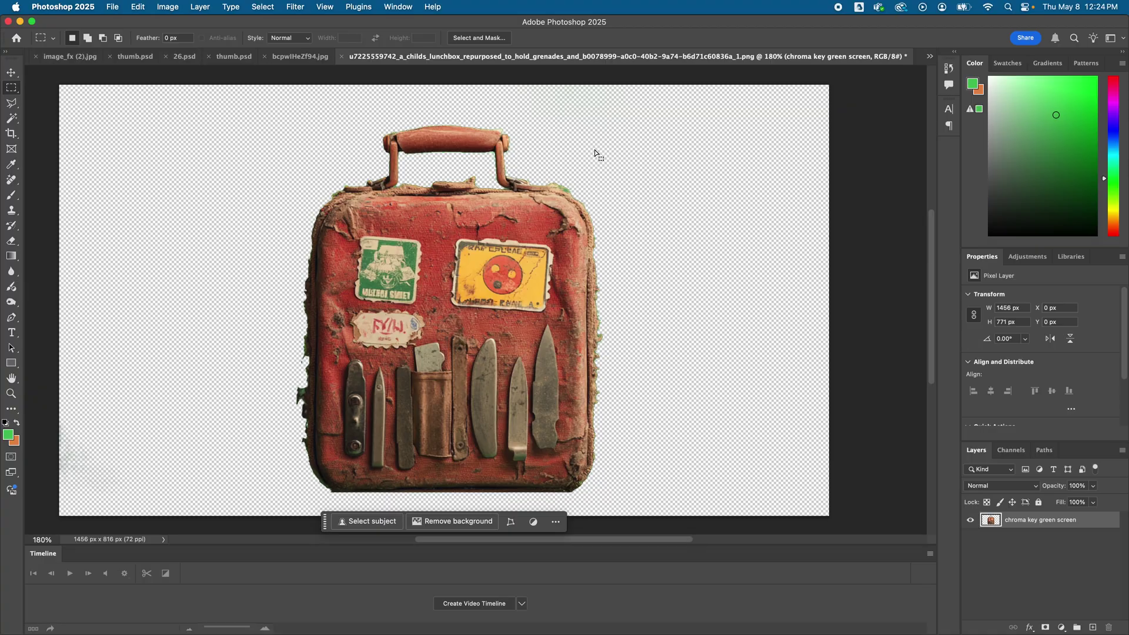
key("e")
- Quick-export the cut-out lunchbox as a transparent PNG named 'transparent-ca'
left_click(112, 6)
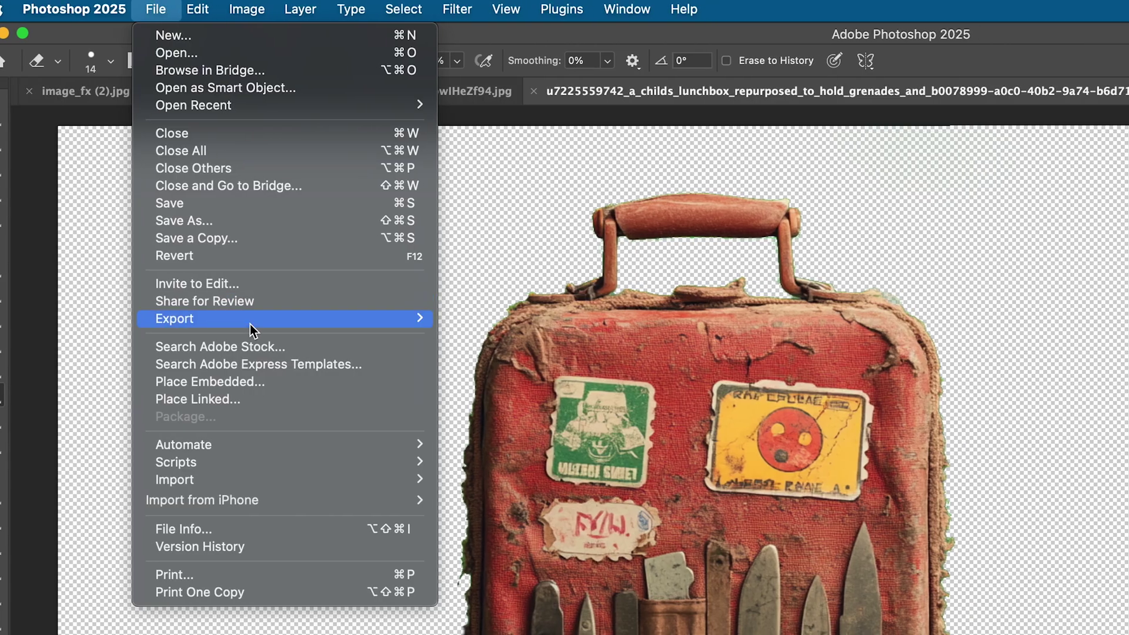
mouse_move(175, 195)
left_click(463, 323)
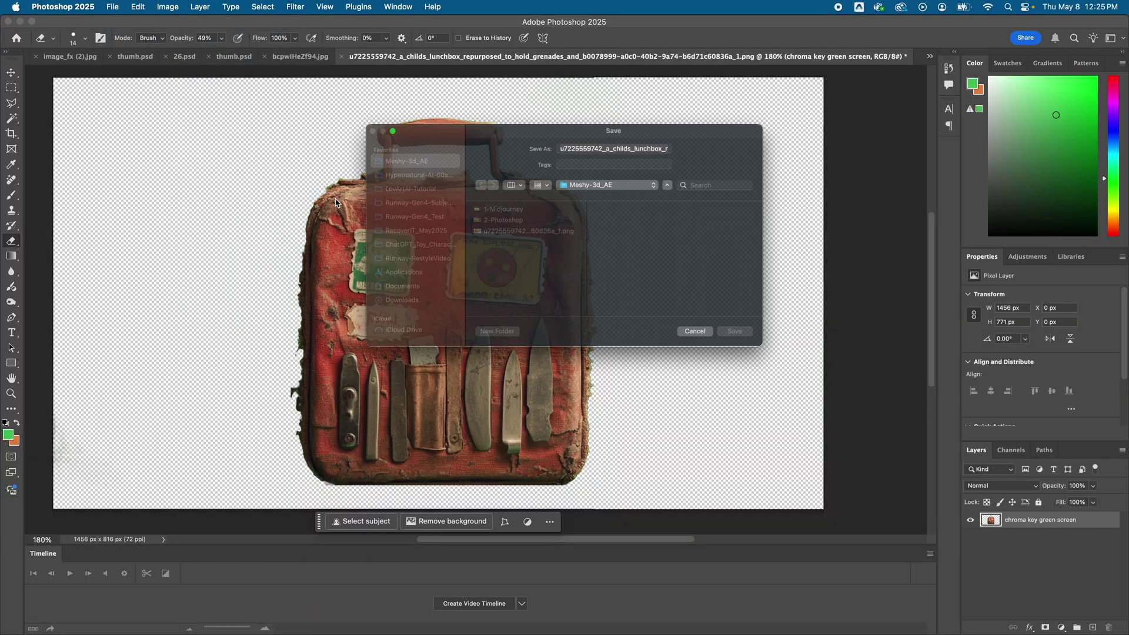
type("transparent-ca")
key("Return")
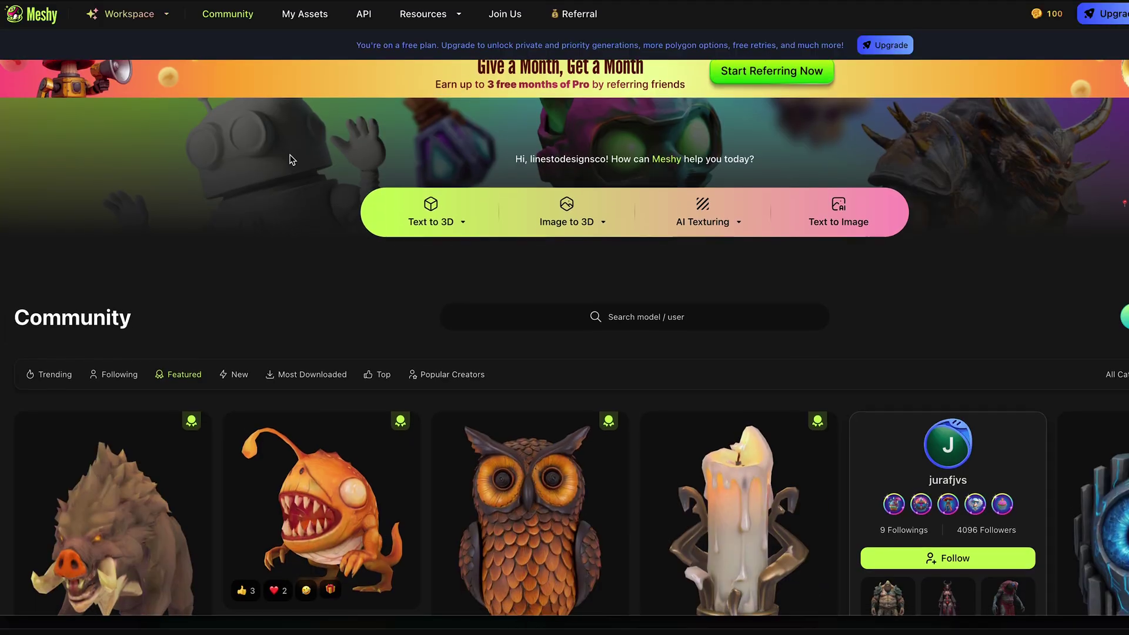
- Generate 'Traveler's Toolbox' drafts from the lunchbox PNG in Meshy's Image to 3D with Meshy-5 Preview
scroll(289, 159, "down", 1)
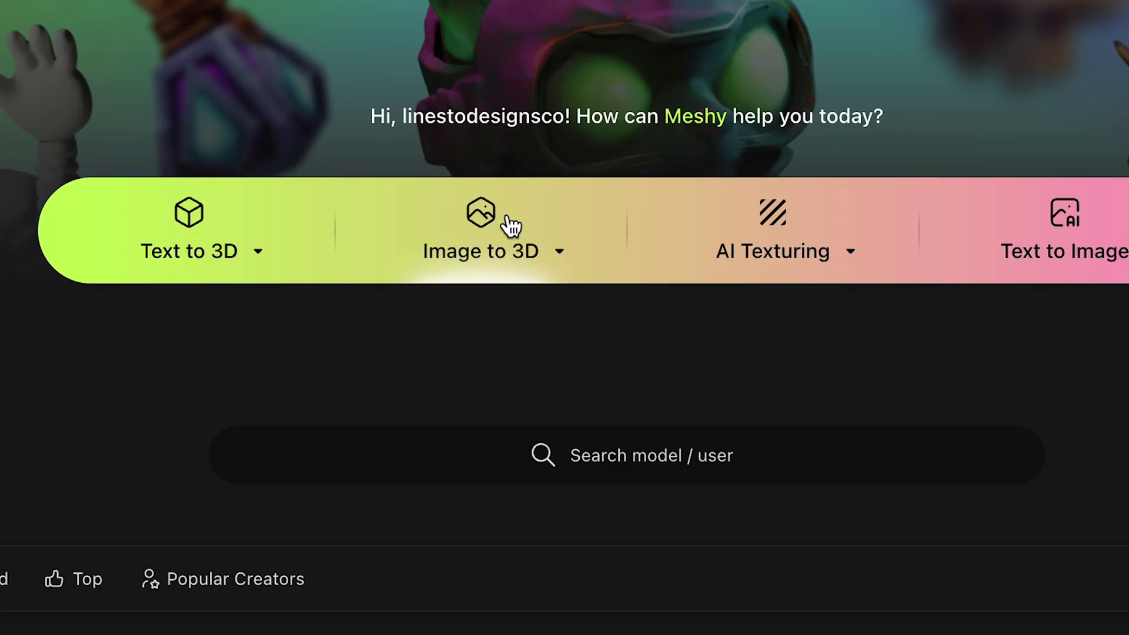
left_click(548, 179)
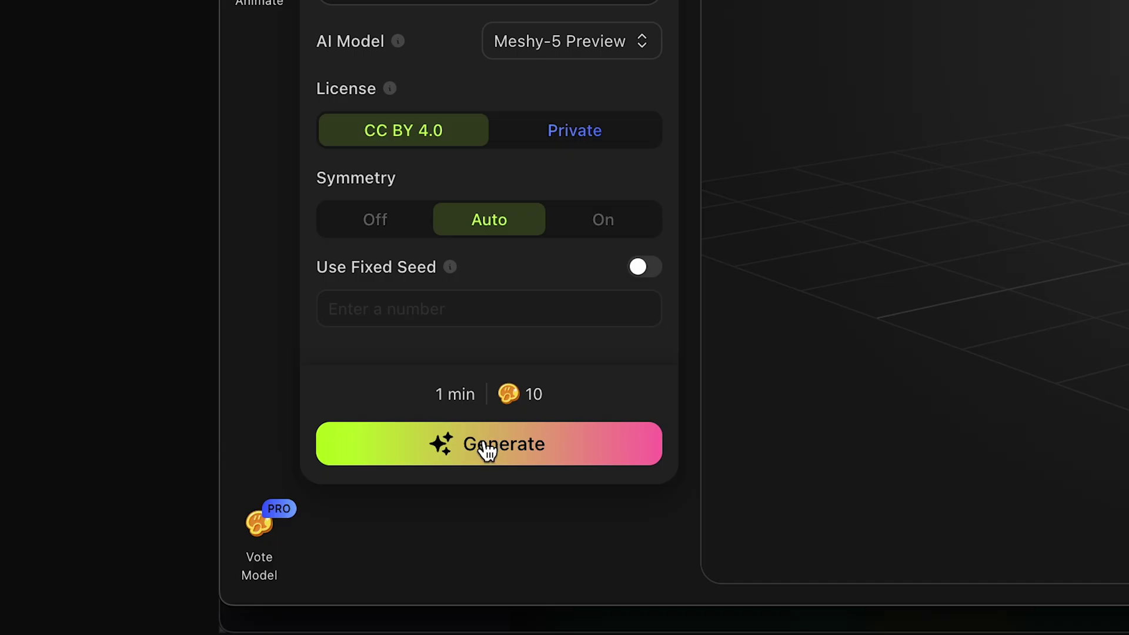
left_click(486, 451)
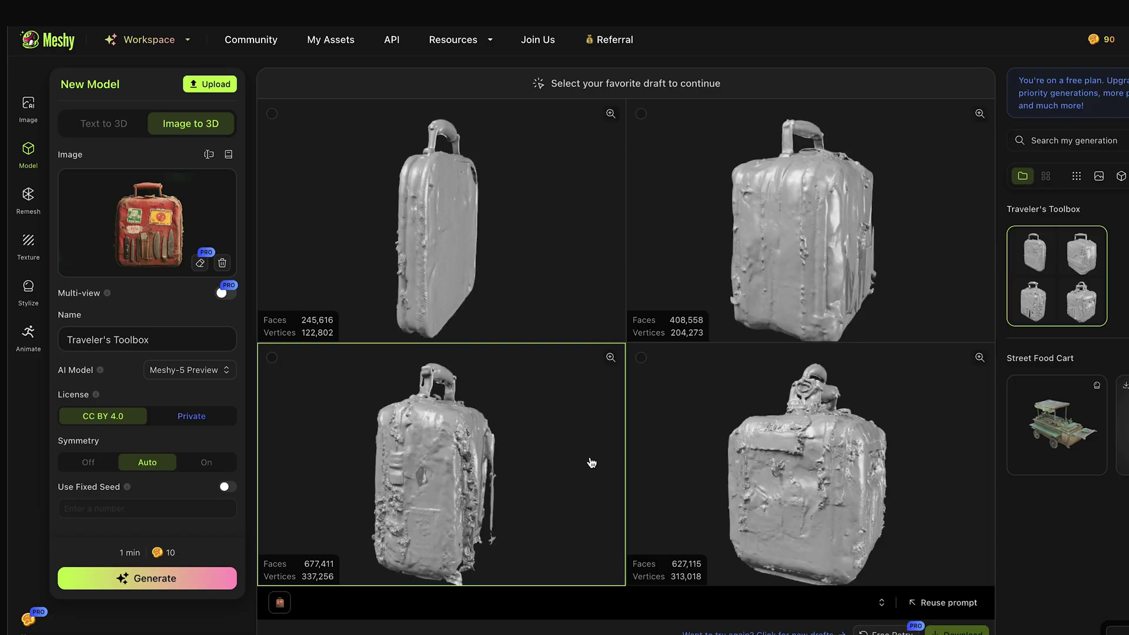
- Refine a chosen draft into a textured lunchbox model and download it in glb format
left_click(768, 286)
left_click(1085, 343)
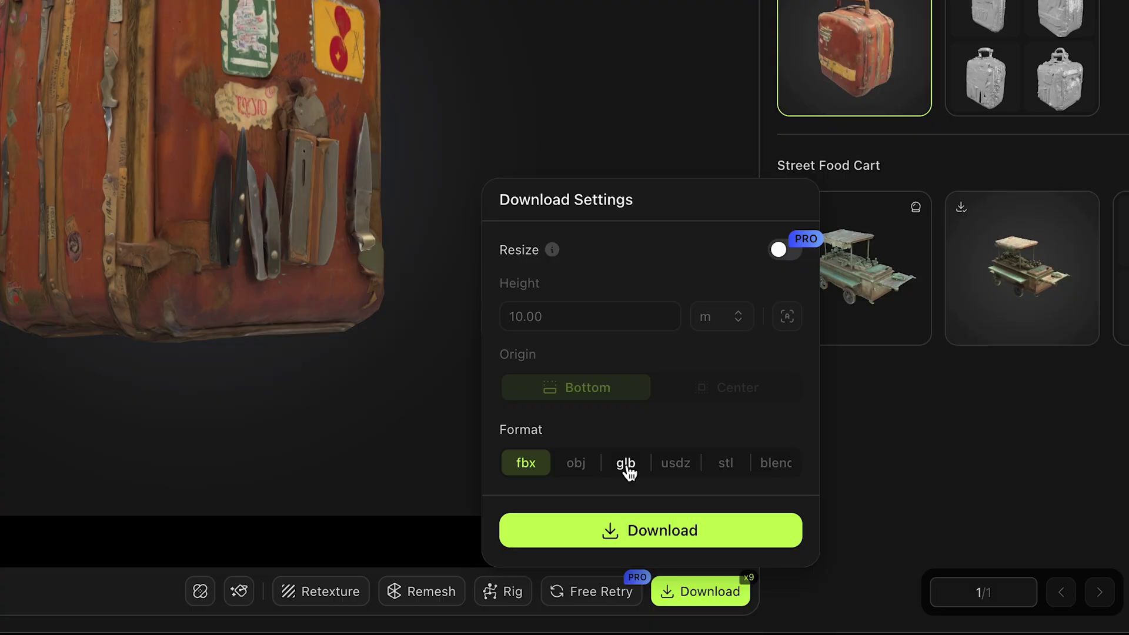
left_click(627, 463)
left_click(635, 532)
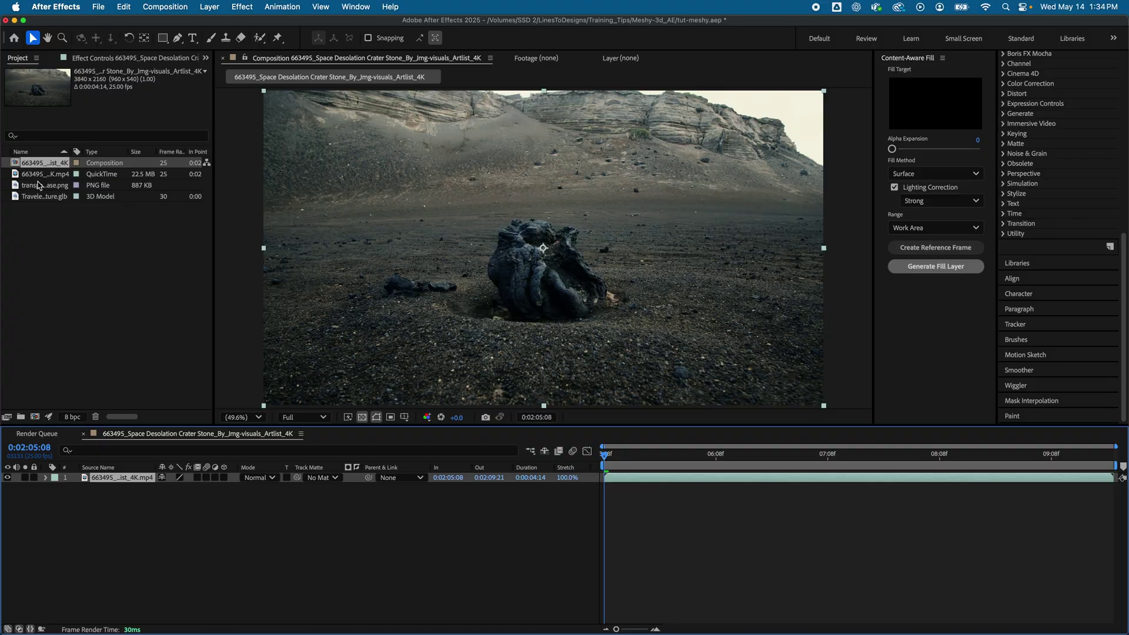
- Drag the Traveler's Toolbox .glb into the crater composition, keeping default Model Settings
left_click(44, 186)
left_click(39, 198)
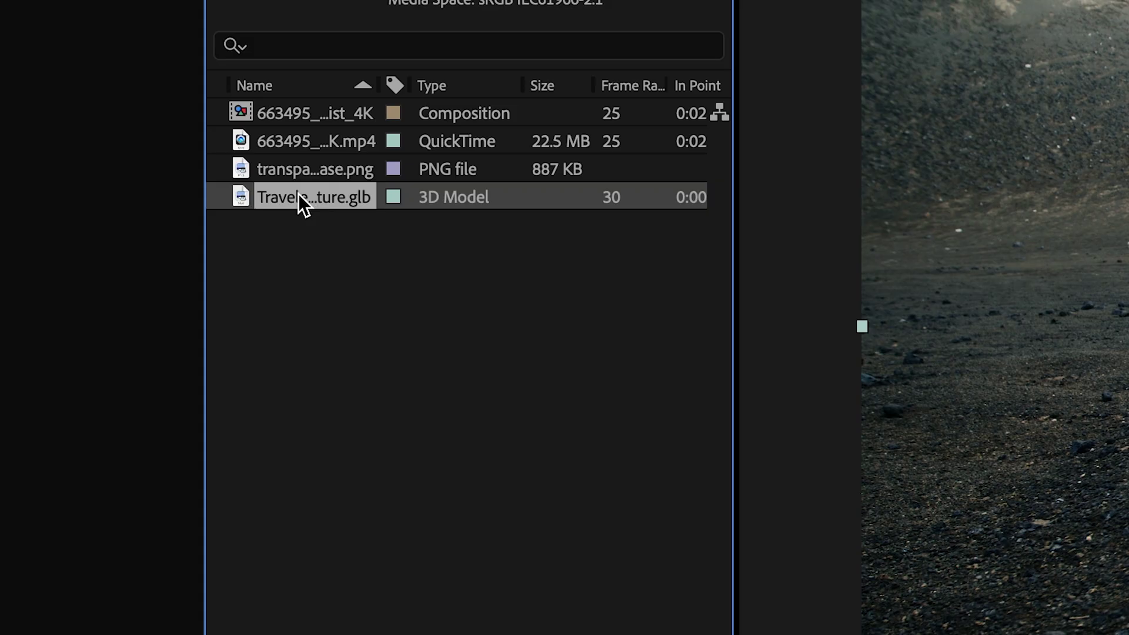
left_click_drag(39, 198, 412, 247)
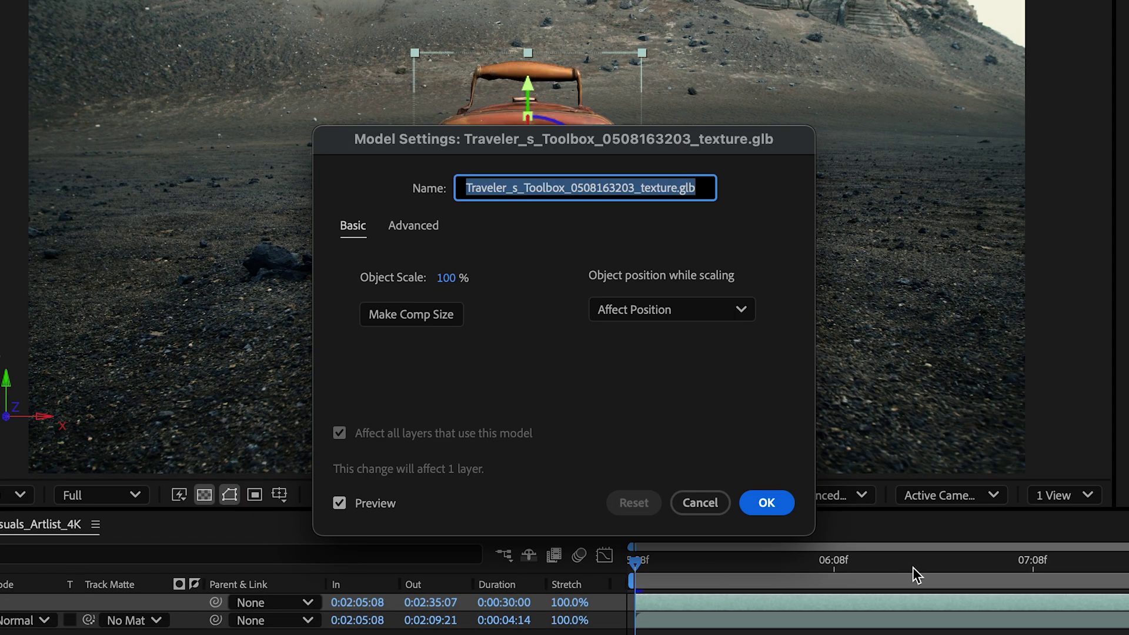
left_click(767, 503)
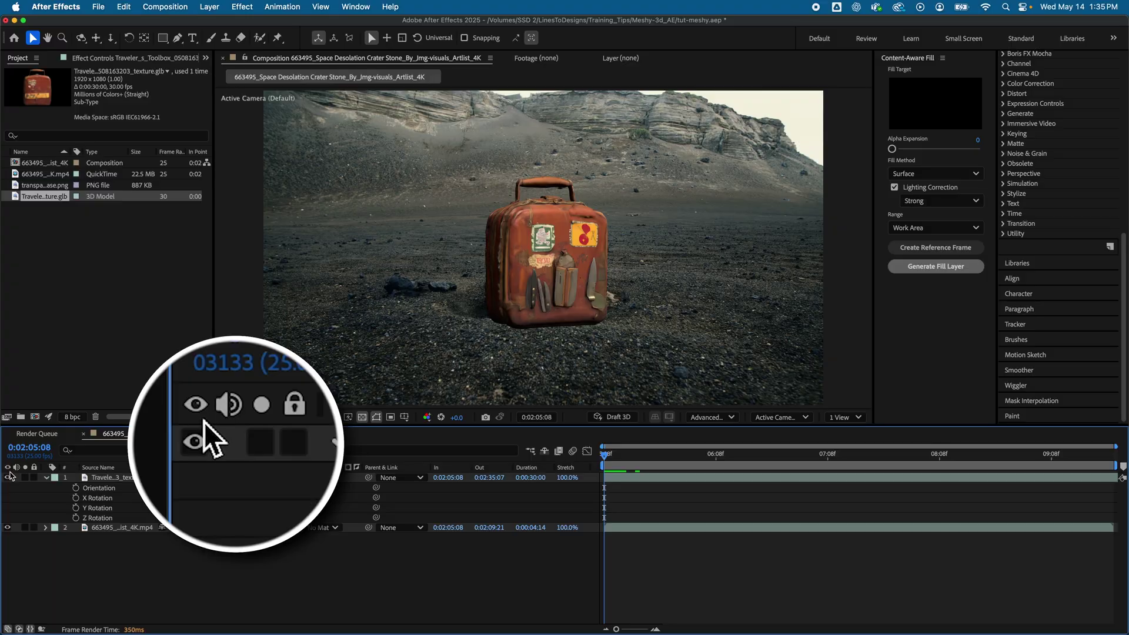
- Hide the lunchbox model layer and run Track Camera on the crater footage
left_click(8, 478)
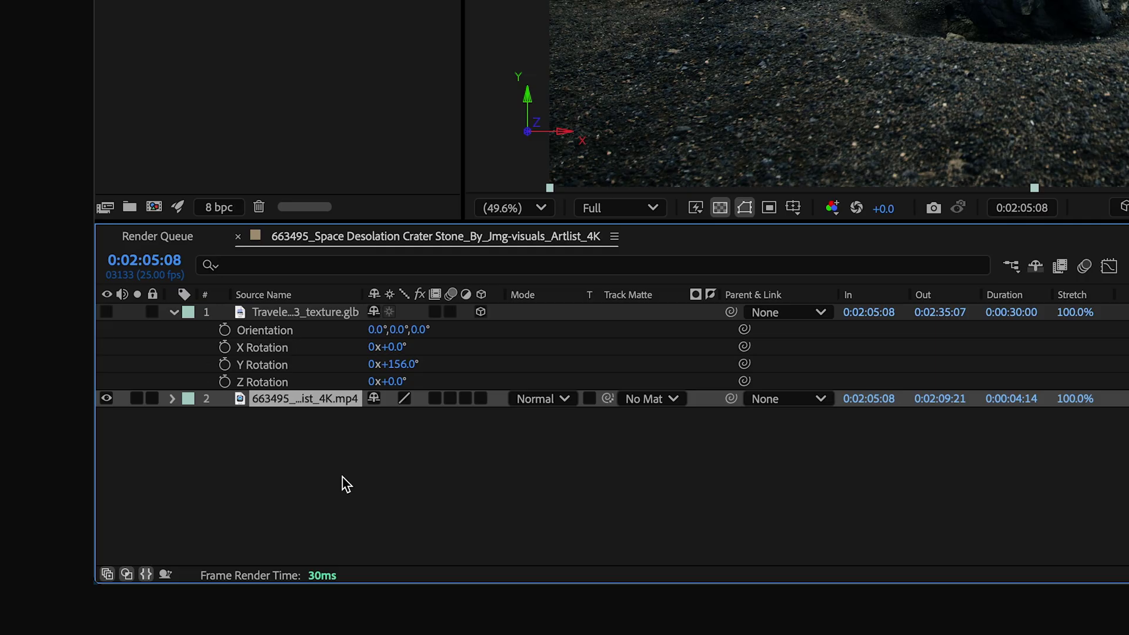
right_click(324, 399)
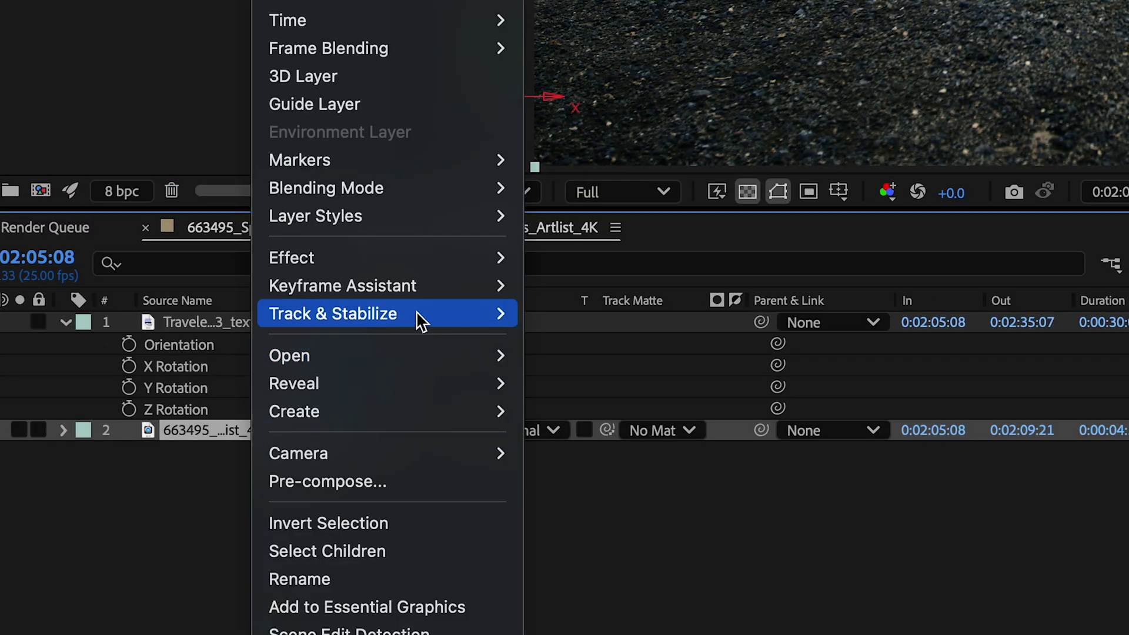
mouse_move(420, 323)
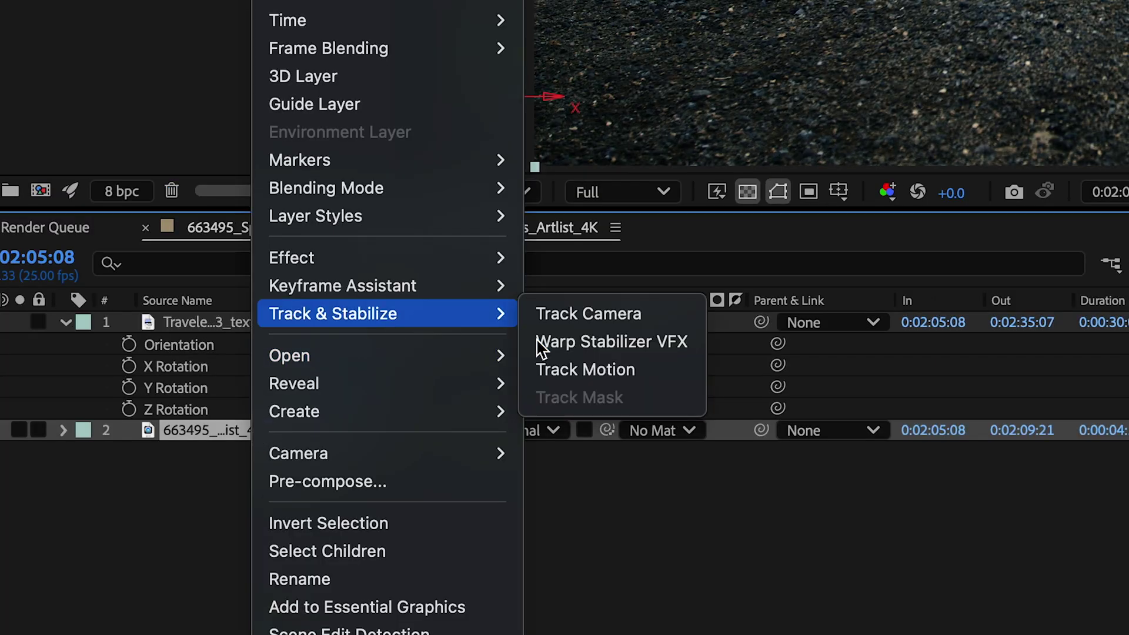
left_click(604, 327)
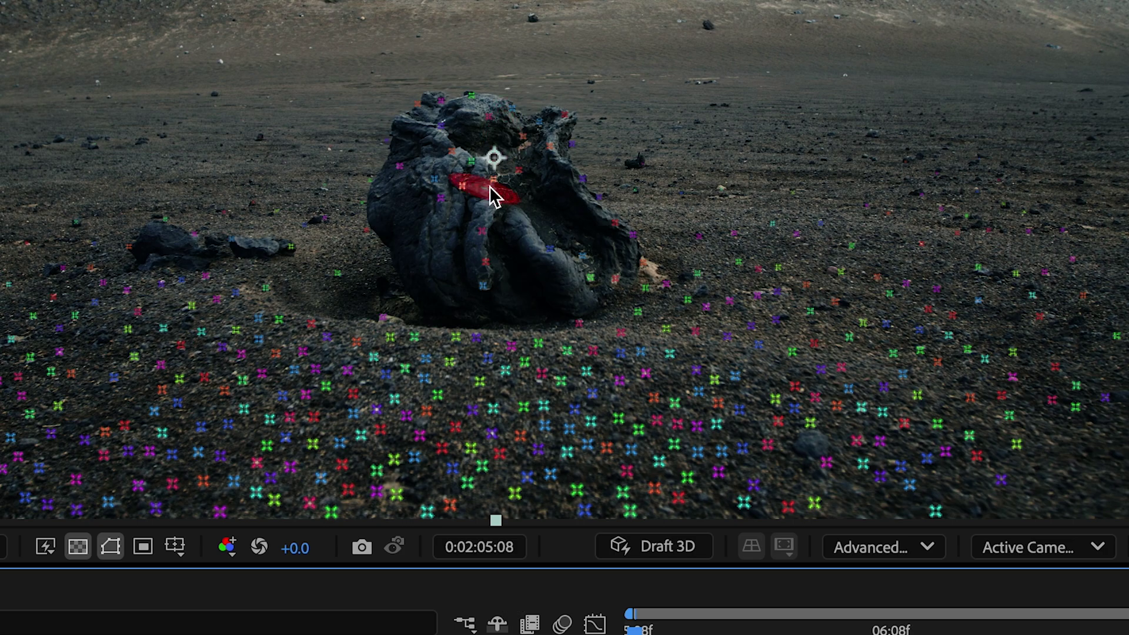
- Create a solid and camera at the rock's track points, then play back to check the track
right_click(497, 226)
left_click(547, 281)
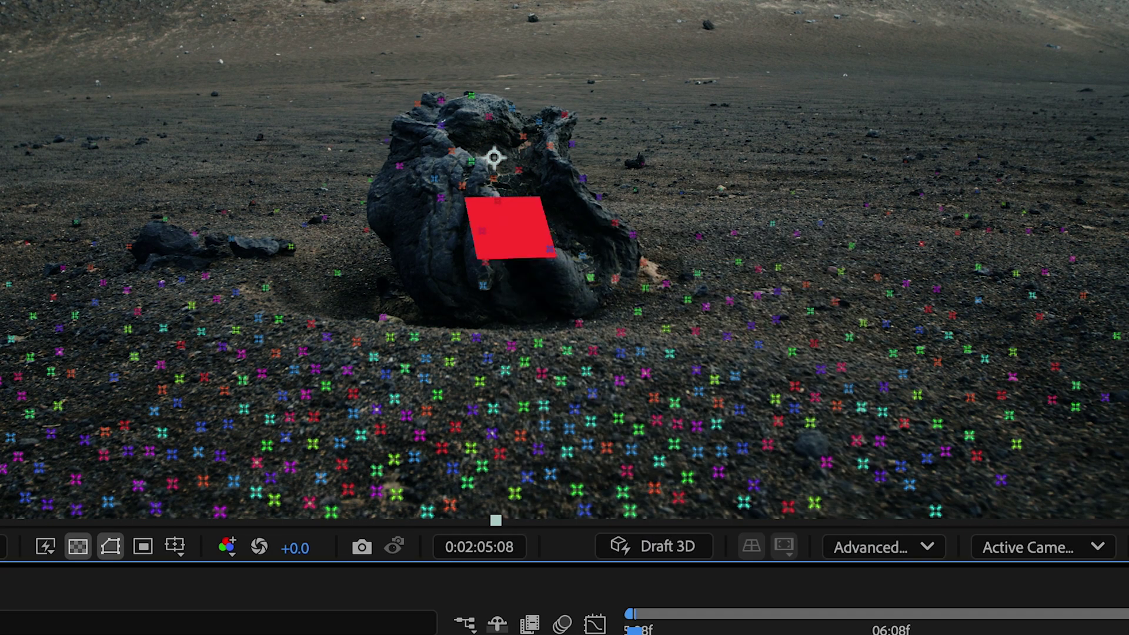
key("space")
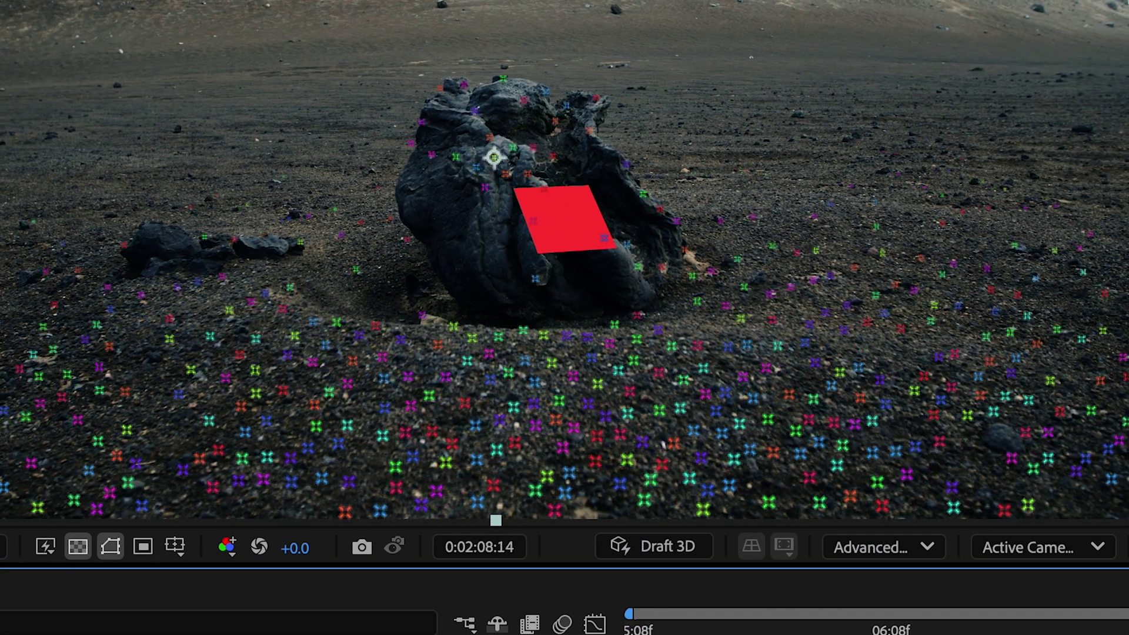
key("space")
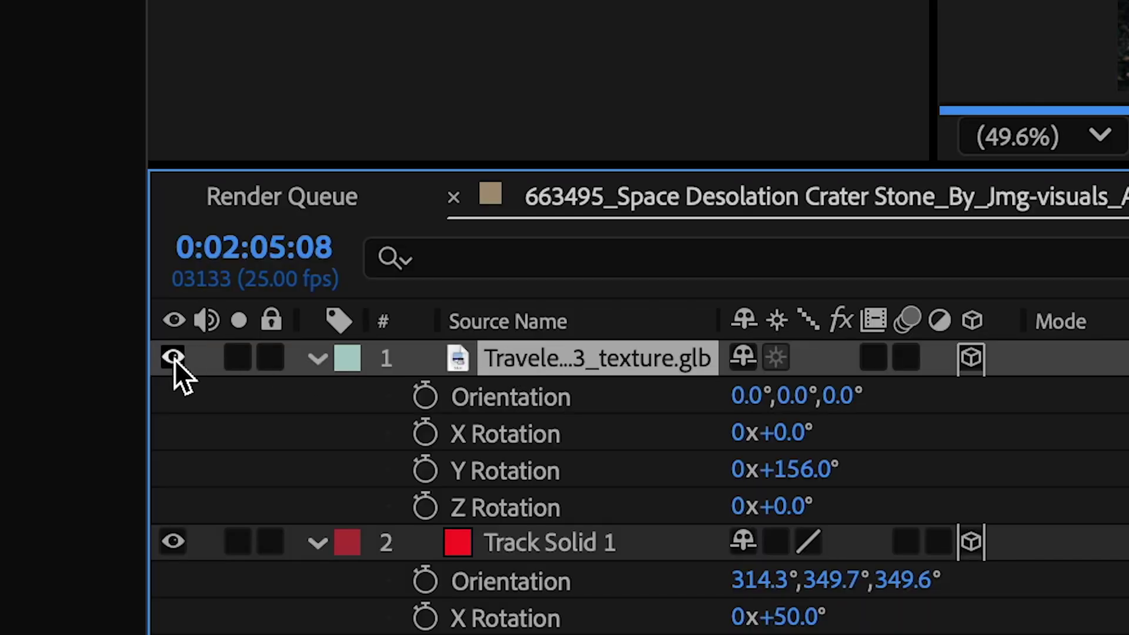
- Hide Track Solid 1 and select the original crater footage layer
left_click(173, 540)
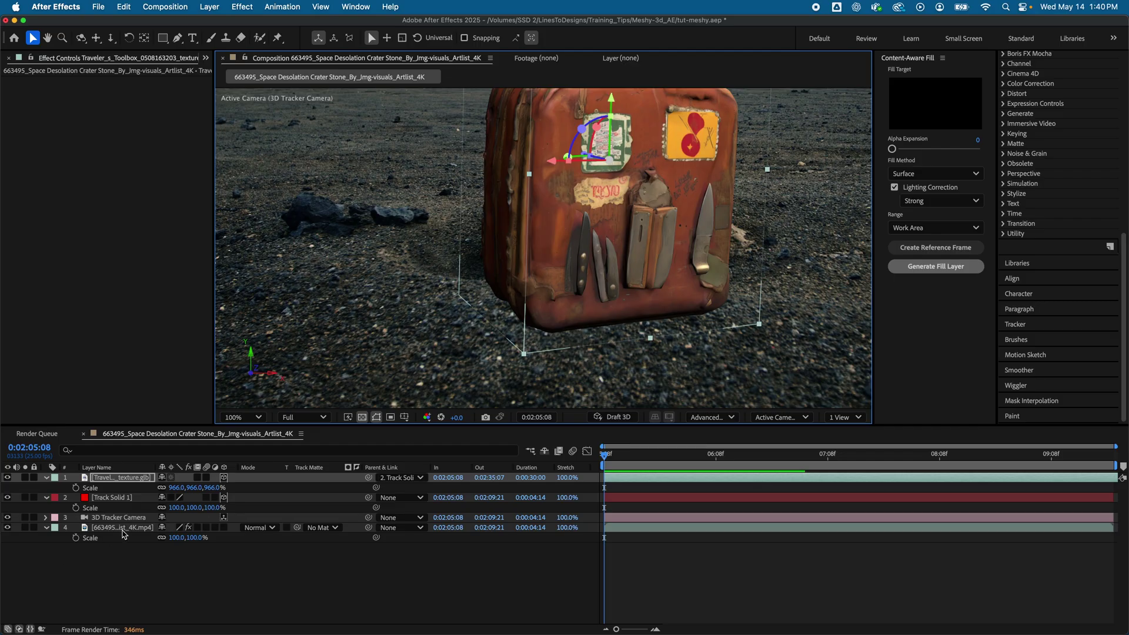
left_click(124, 534)
- Duplicate the crater footage as layer 1, delete its 3D Camera Tracker, and track it in Boris FX Mocha
key("ctrl+d")
left_click_drag(131, 523, 128, 478)
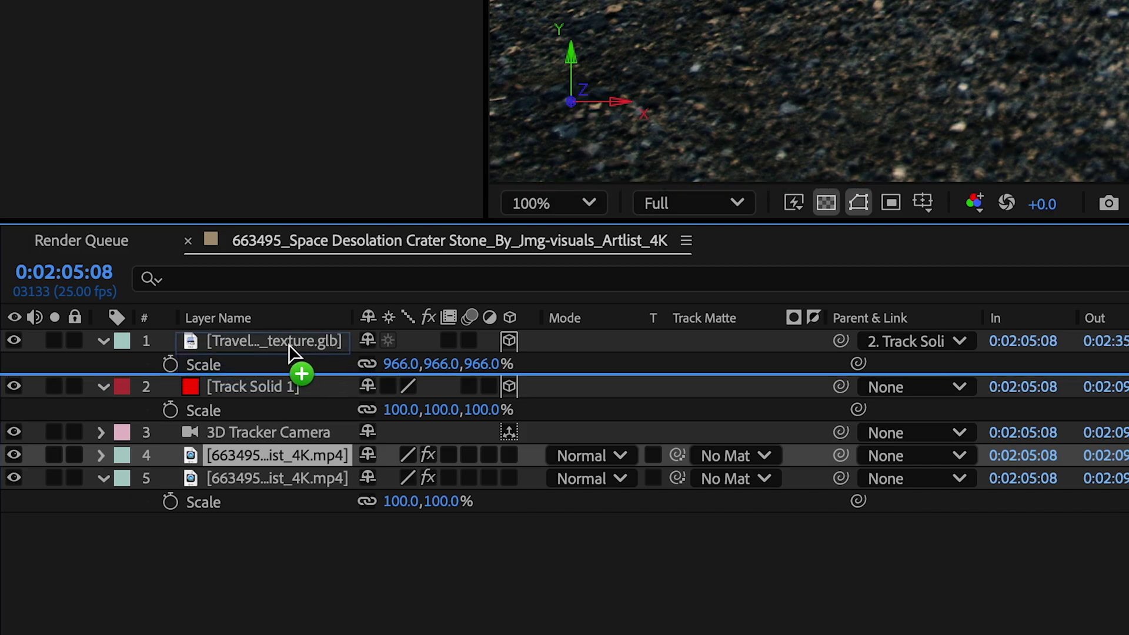
left_click_drag(288, 344, 290, 332)
left_click(161, 64)
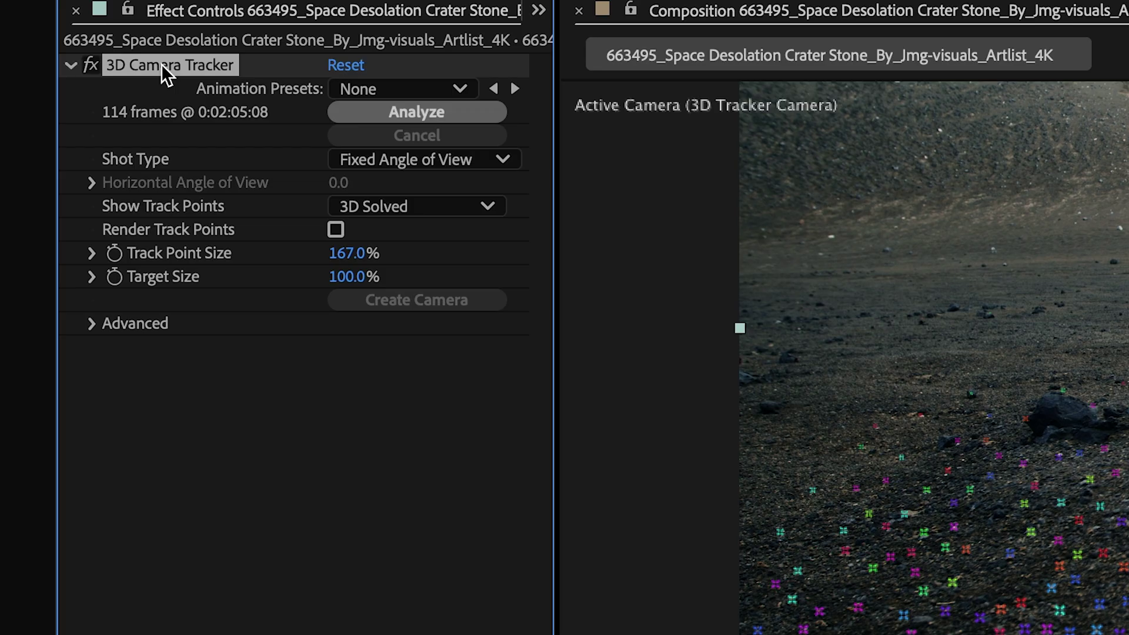
key("Delete")
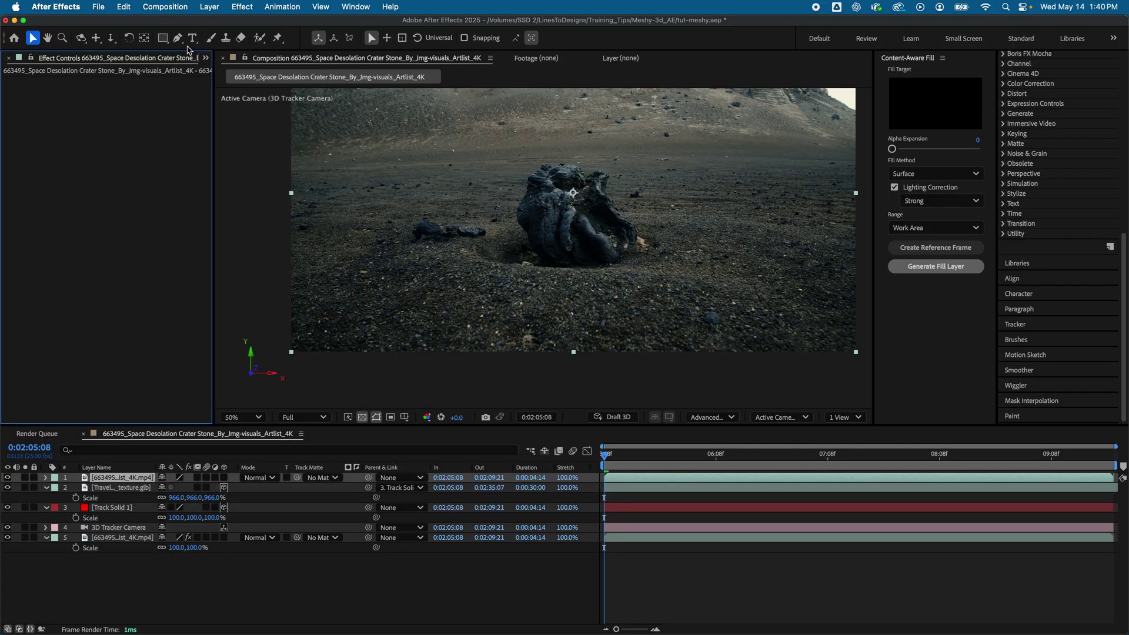
left_click(282, 6)
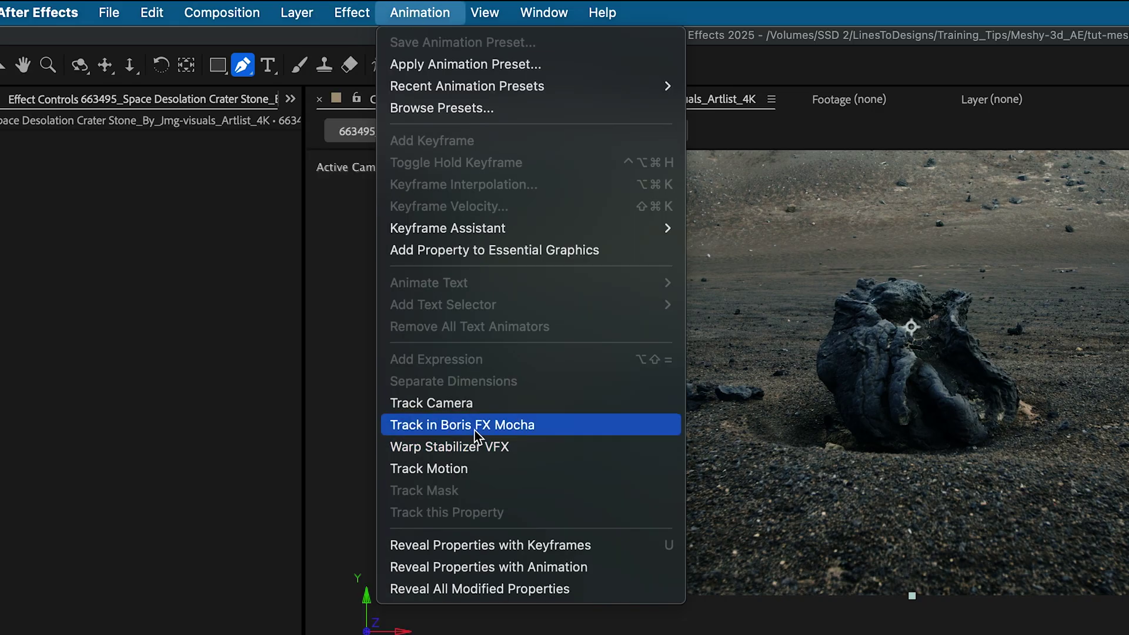
left_click(475, 436)
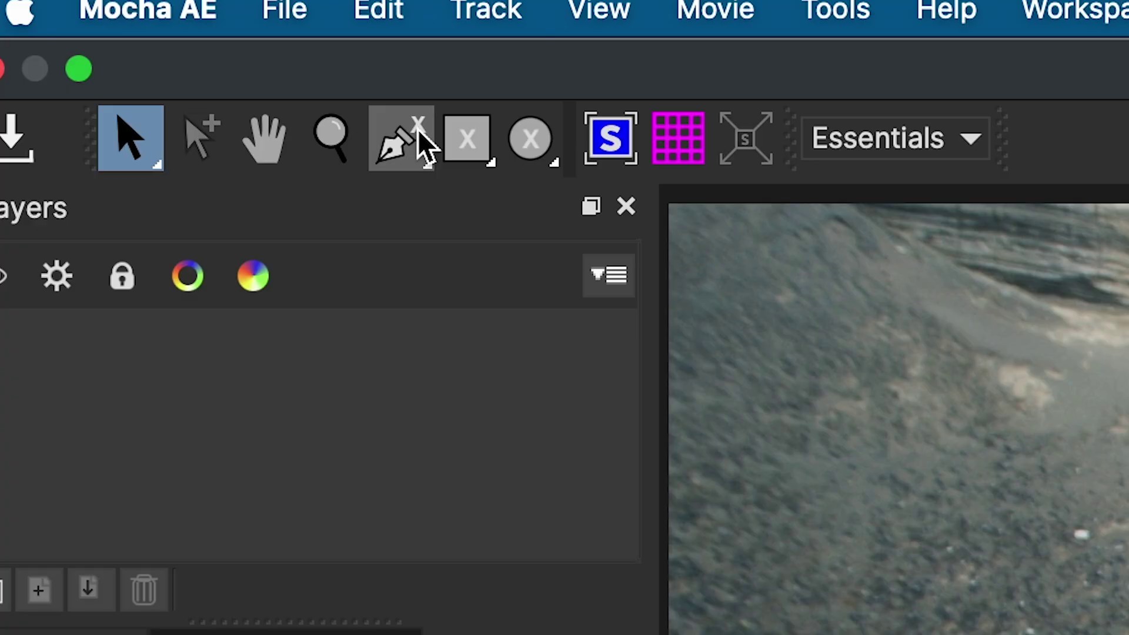
- Draw an X-spline around the hole and track it forward with perspective, showing the surface
left_click(123, 42)
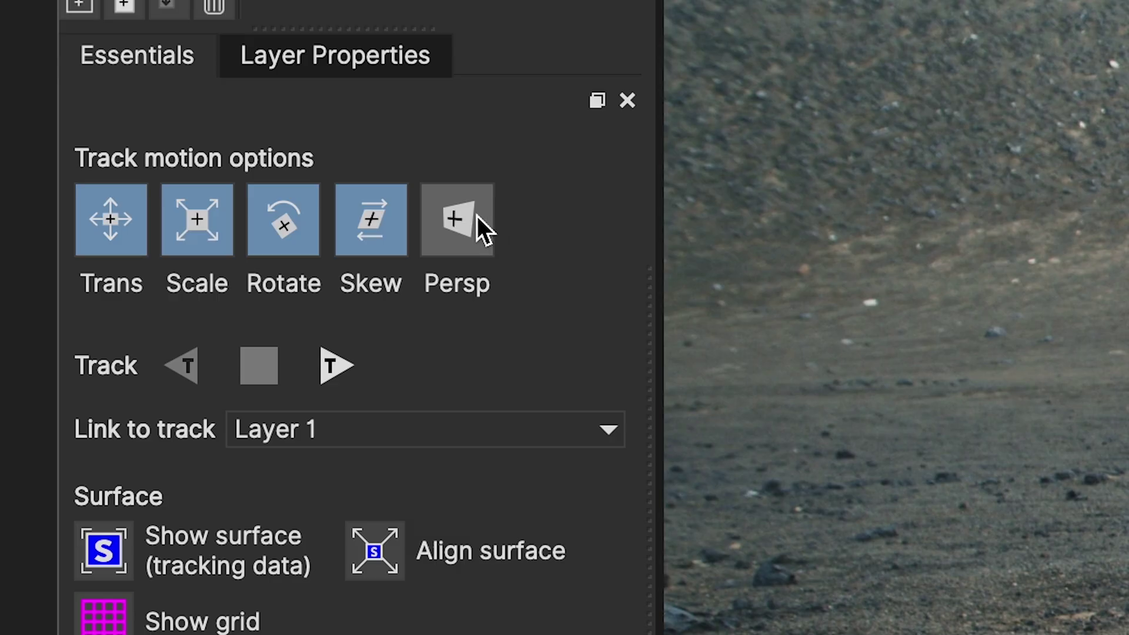
left_click(475, 214)
left_click(331, 364)
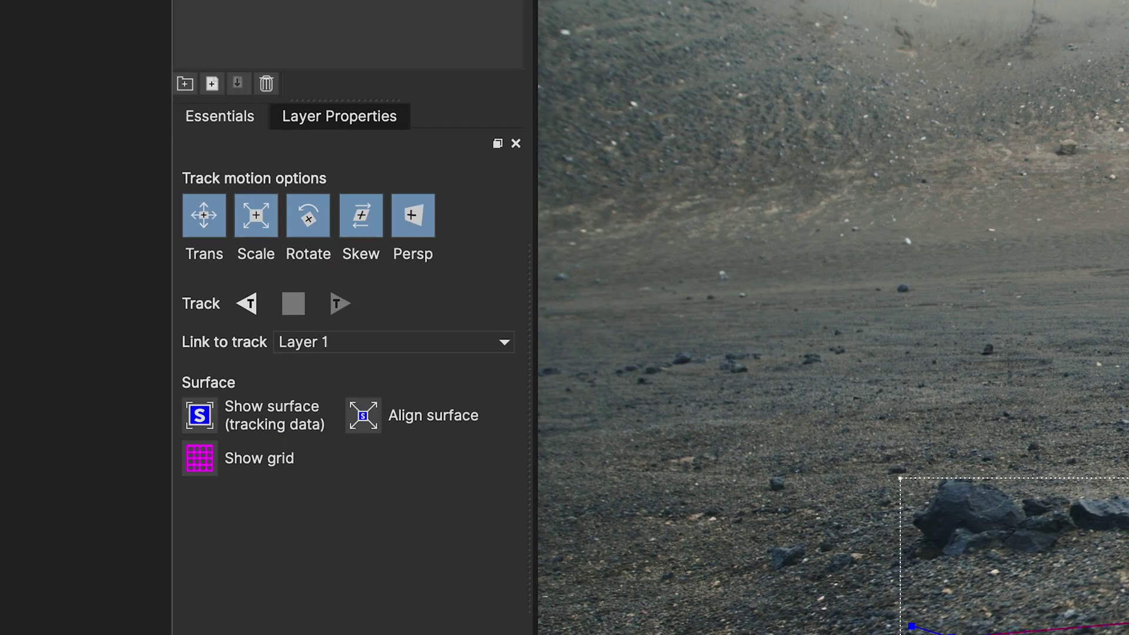
left_click(197, 417)
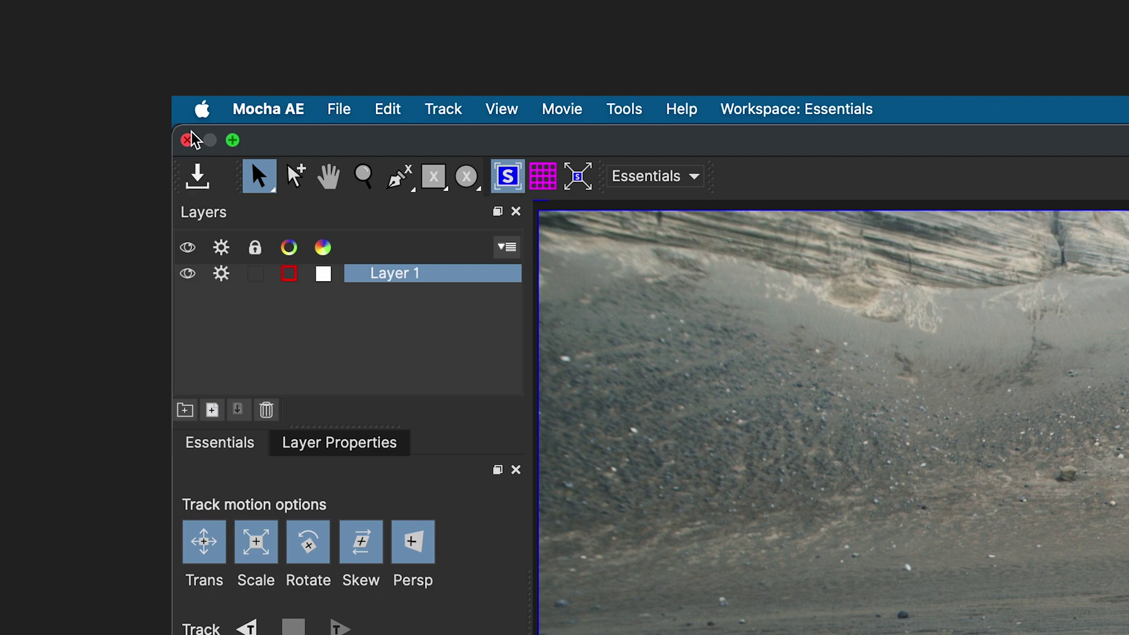
- Create AE masks from the Mocha matte on the top footage copy, feathered 61 px, and preview
left_click(188, 139)
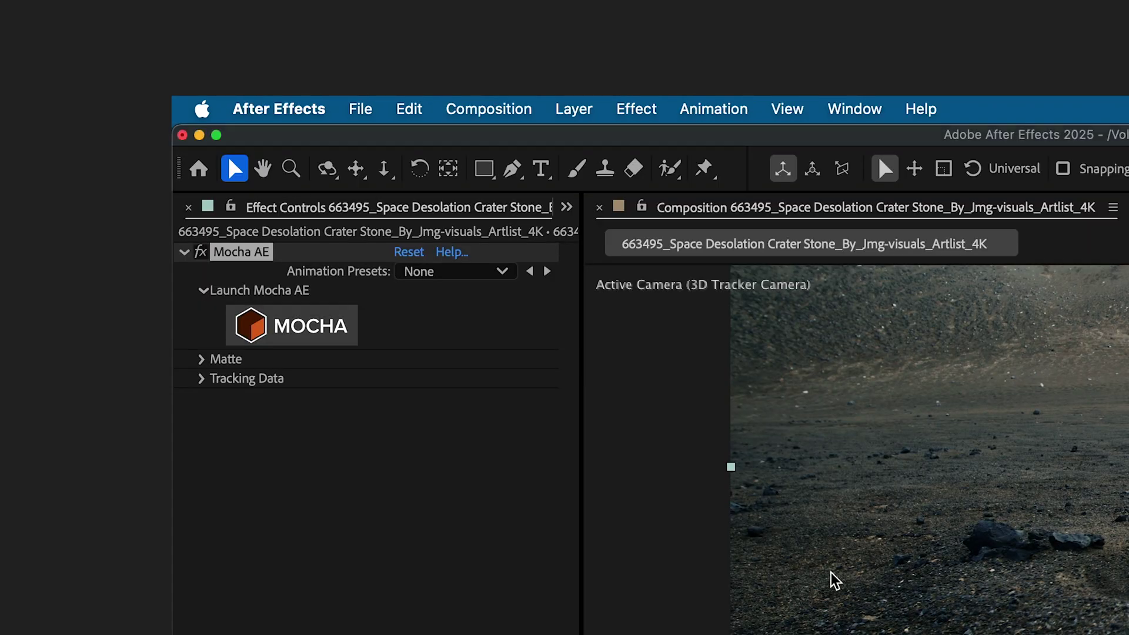
left_click(201, 359)
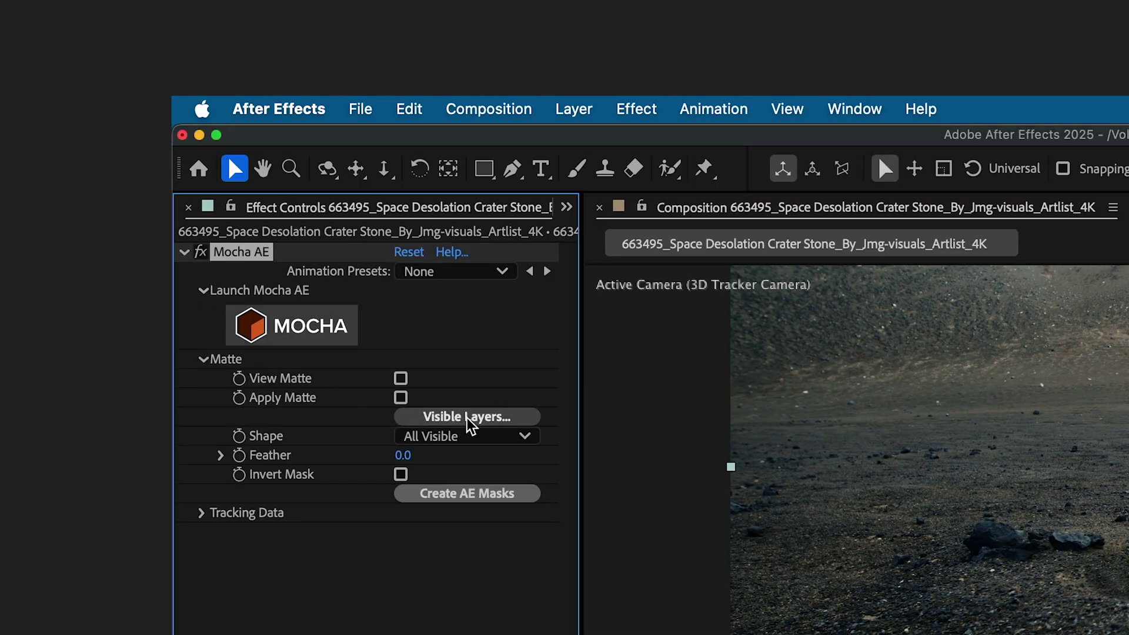
left_click(457, 496)
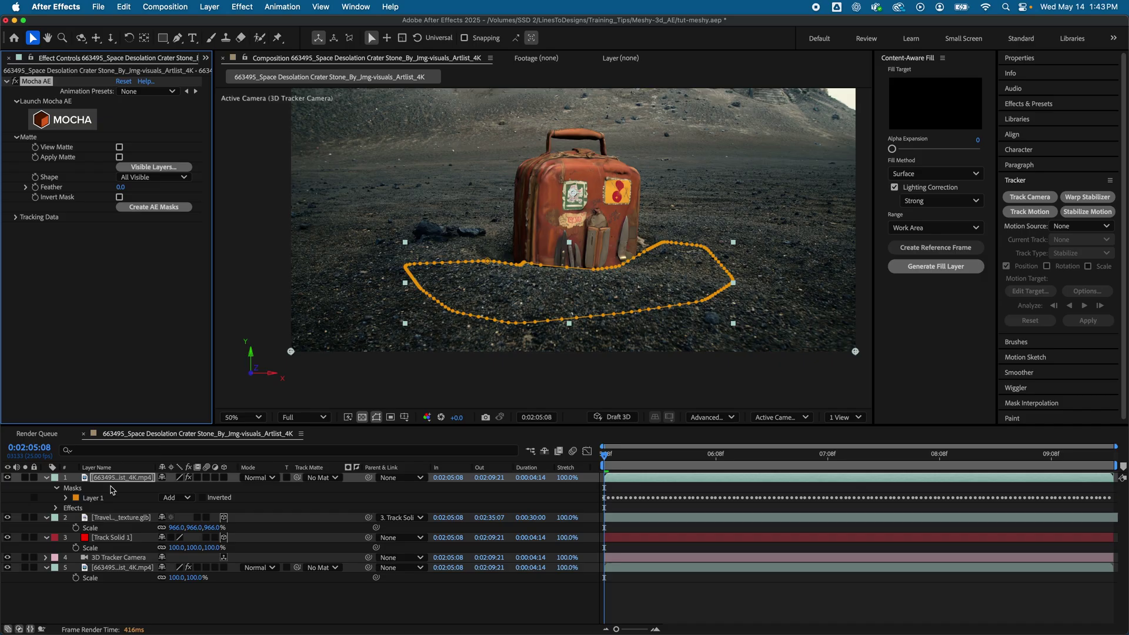
left_click(453, 500)
key("space")
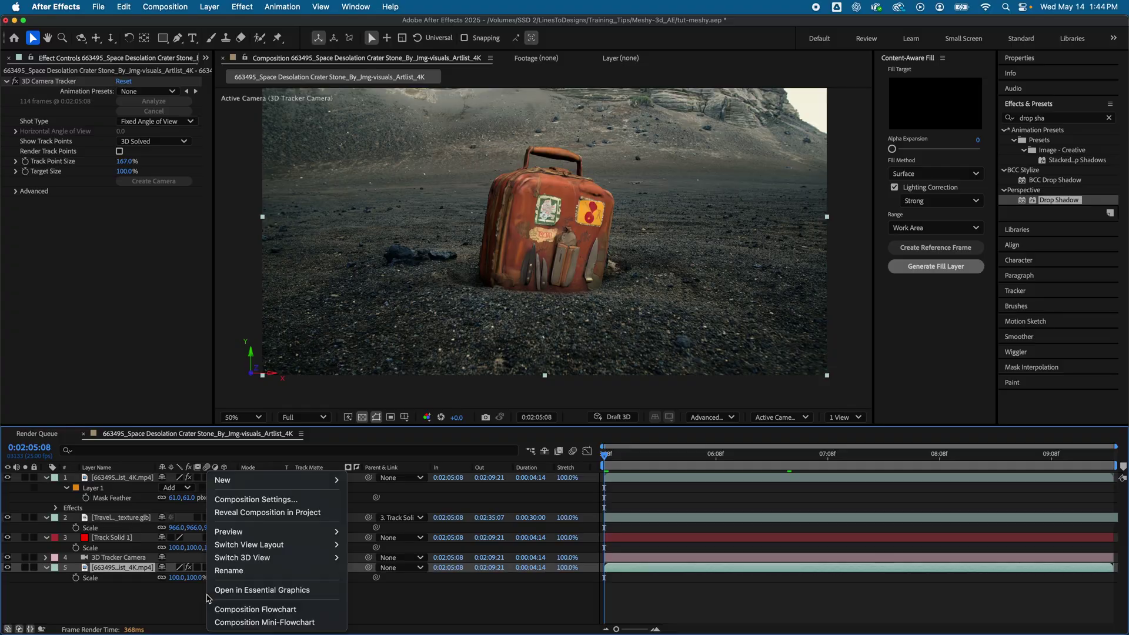
- Add an Environment-type light, Environment Light 1, to the crater comp and solo the suitcase model layer
mouse_move(252, 482)
left_click(381, 526)
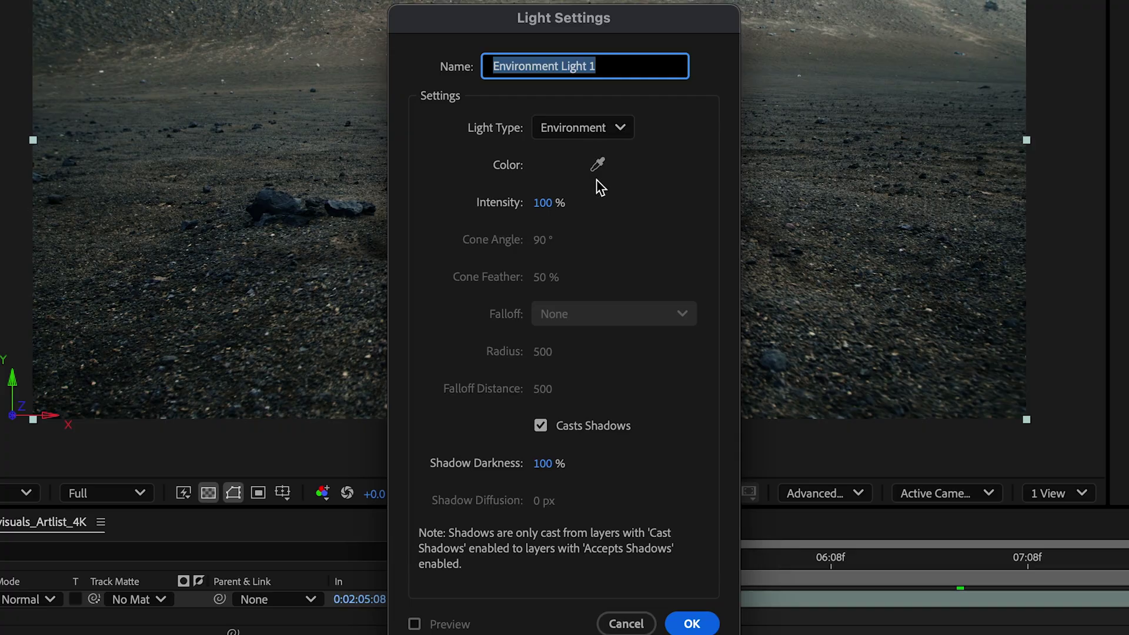
left_click(689, 622)
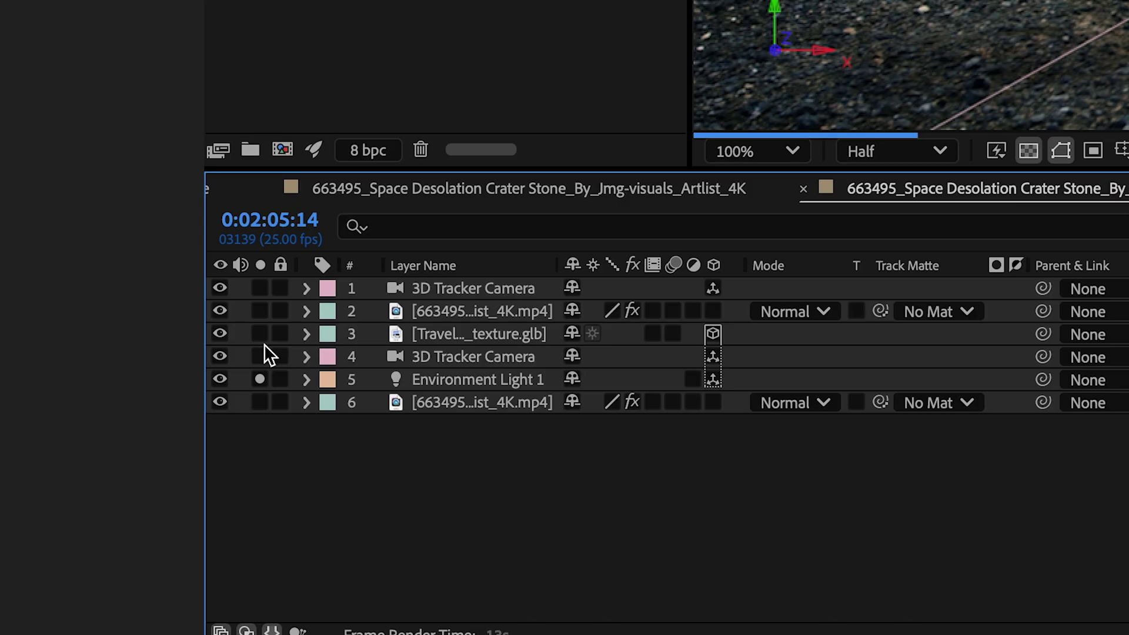
left_click(24, 497)
- Pre-render the soloed suitcase model with the Lossless with Alpha output module
left_click(165, 6)
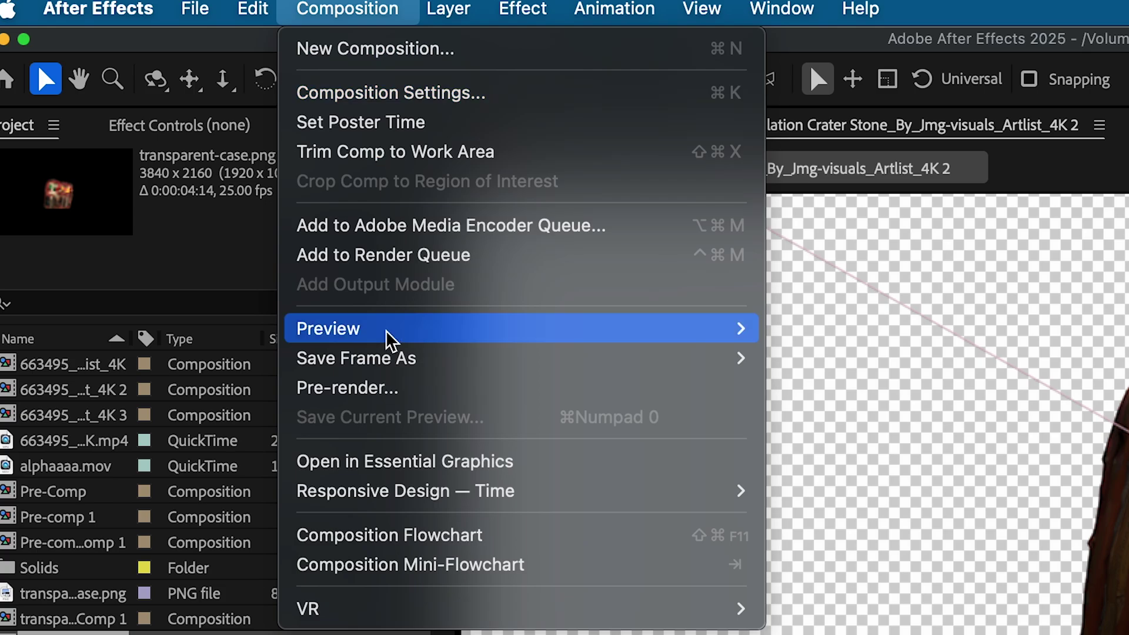
left_click(377, 388)
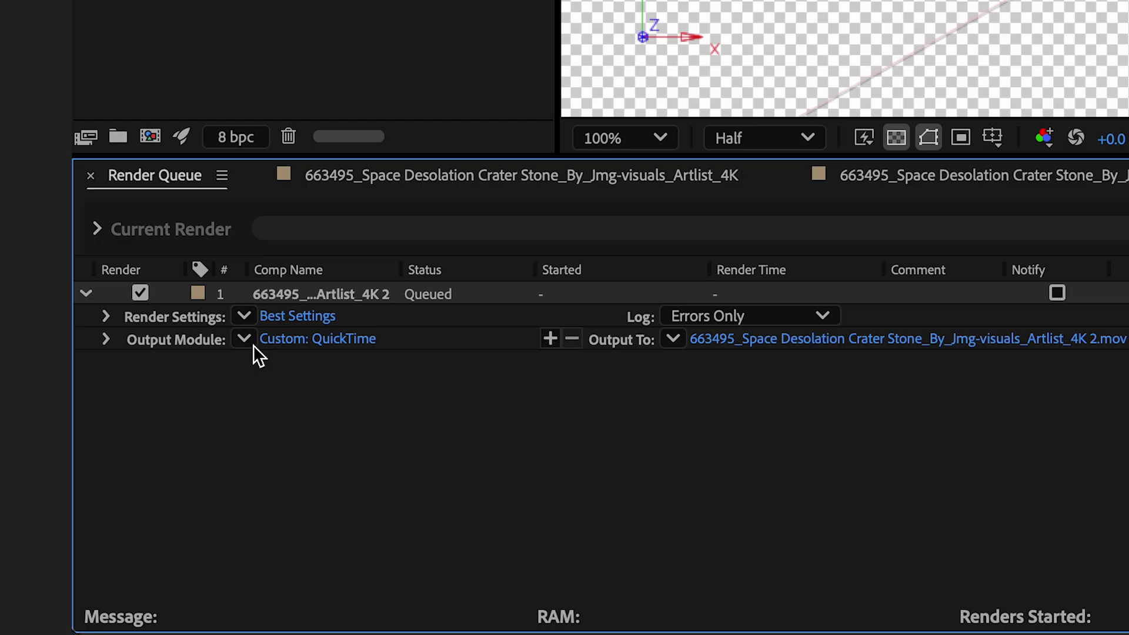
left_click(253, 345)
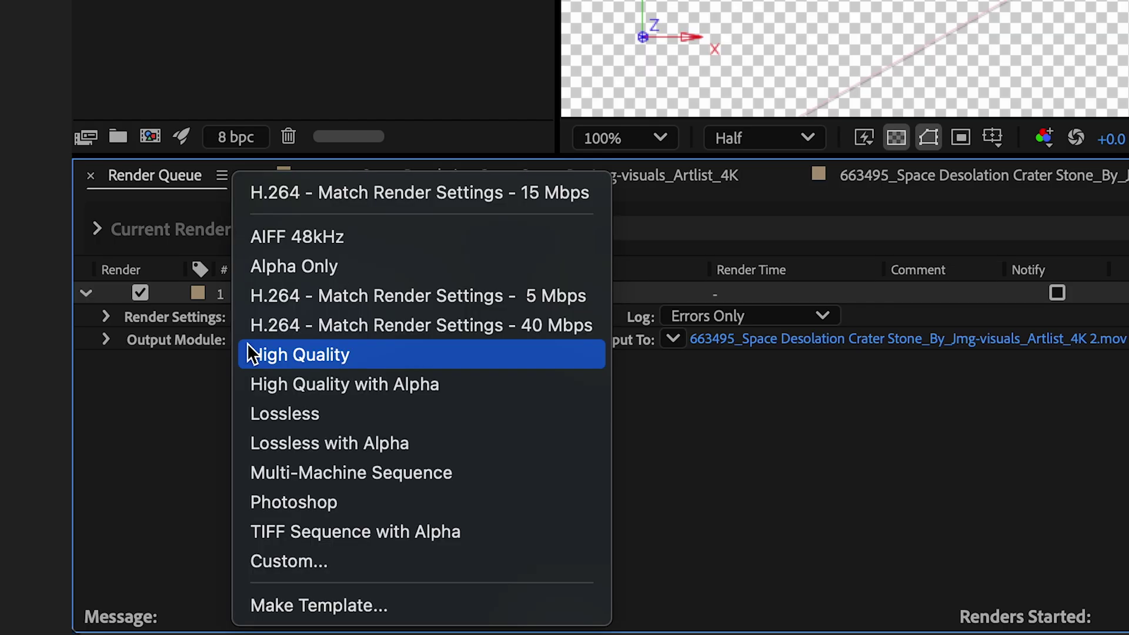
left_click(328, 444)
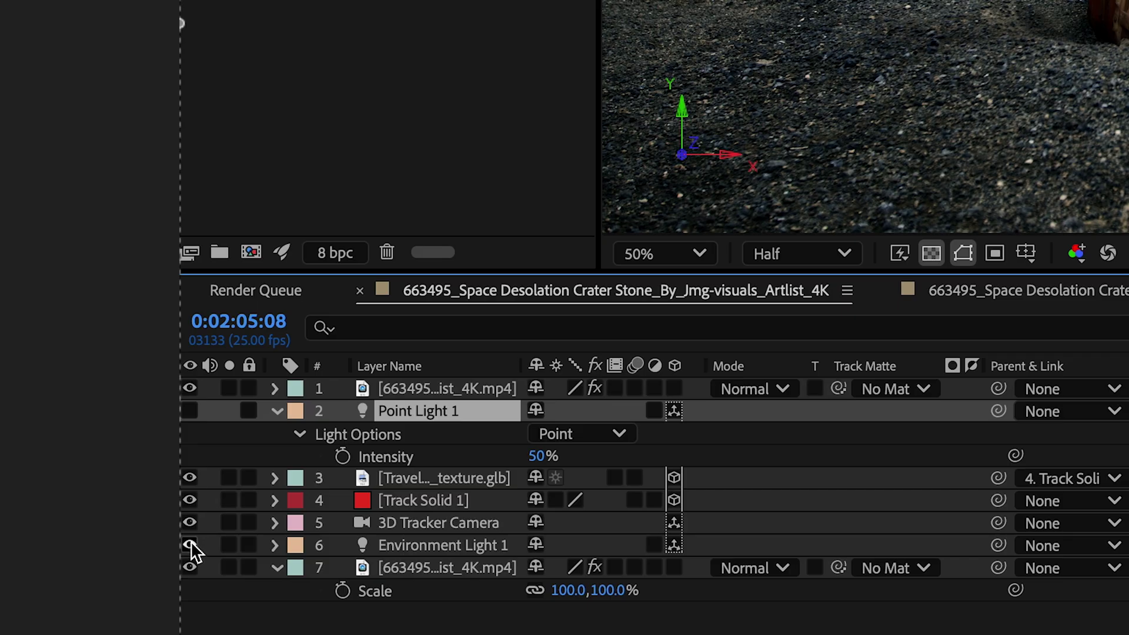
- Hide Environment Light 1 and the suitcase model, and place alphaaaa.mov as the top layer
left_click(189, 545)
left_click(188, 476)
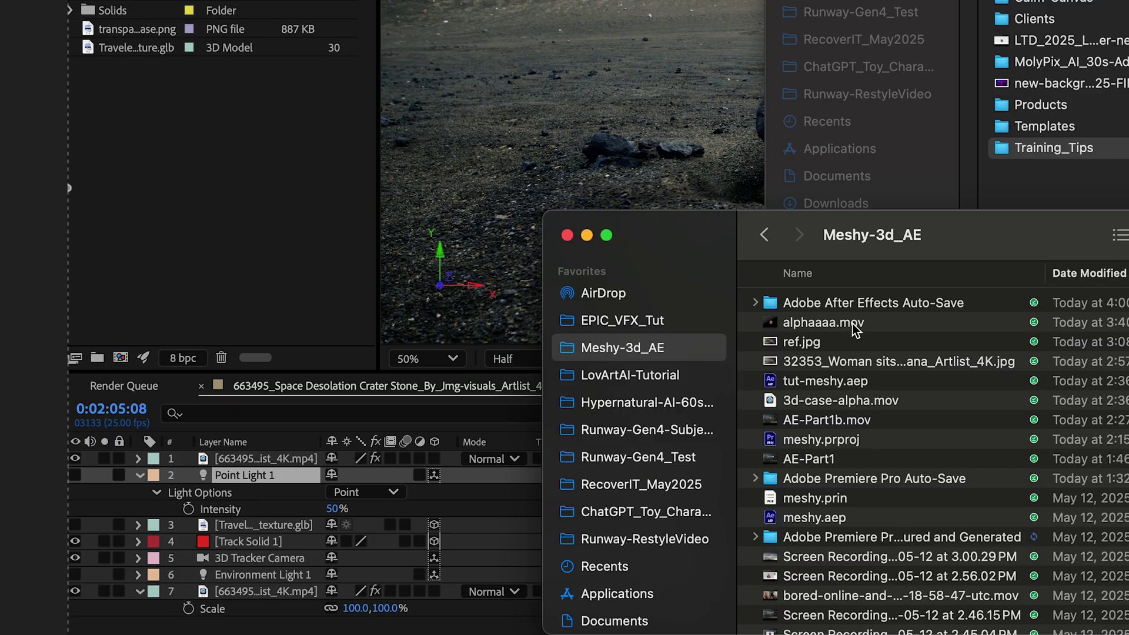
left_click_drag(812, 323, 271, 494)
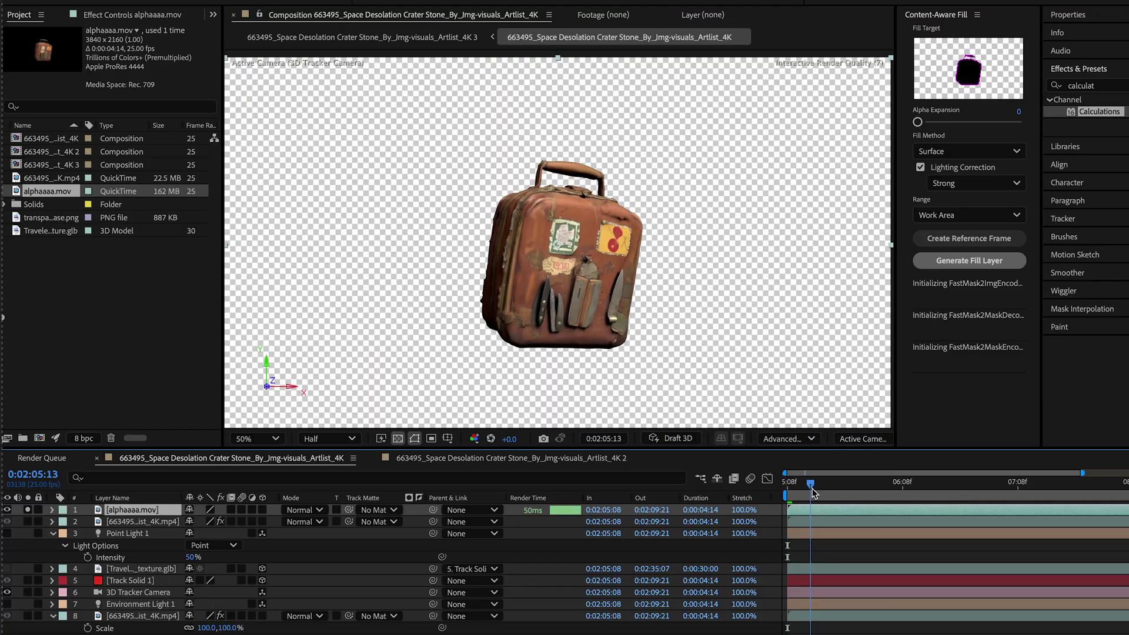
- Move the time indicator back to the first frame of the composition
key("Home")
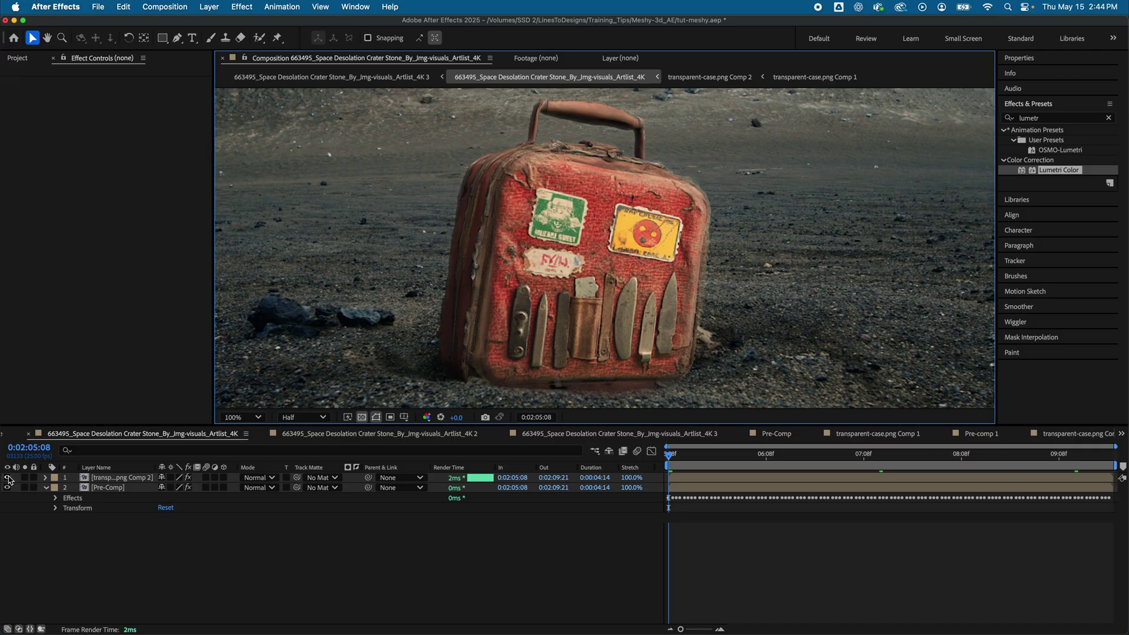
- Toggle the suitcase overlay layer off and on twice to compare it with the footage
left_click(8, 478)
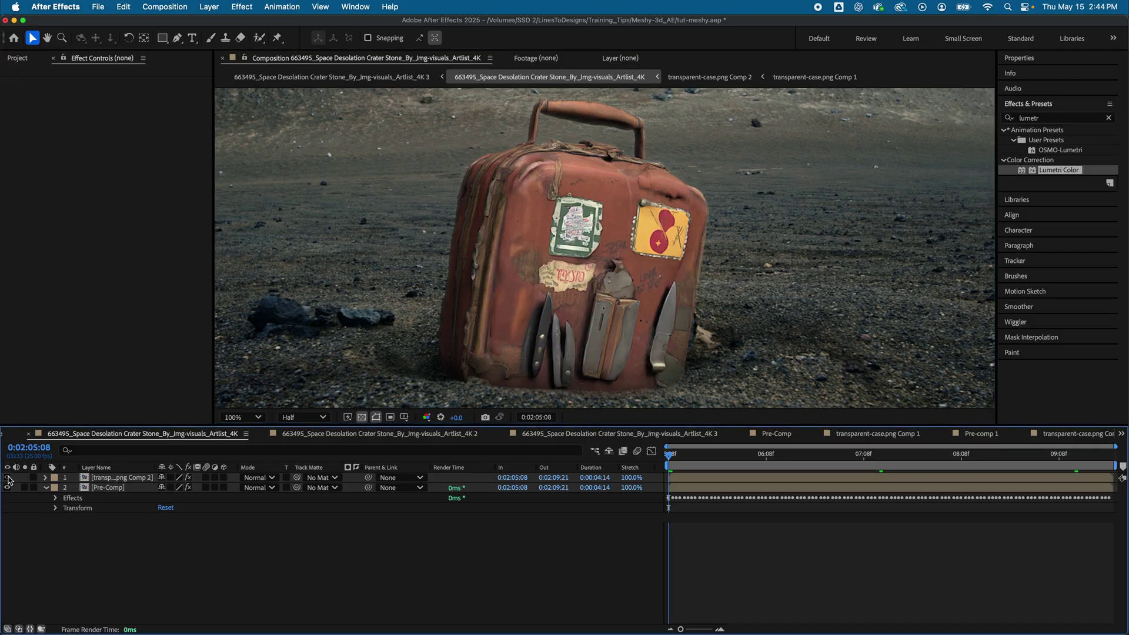
left_click(8, 478)
left_click(8, 478)
left_click(8, 478)
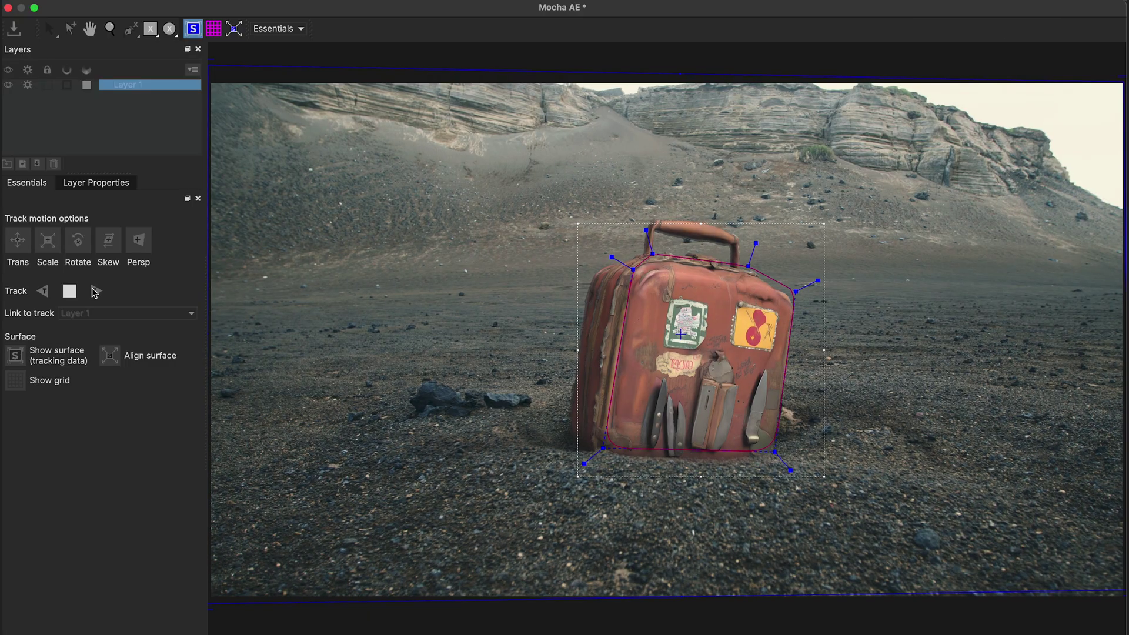
- Track Layer 1 forward and apply the corner-pin export to transparent-case.png Comp 2
left_click(94, 291)
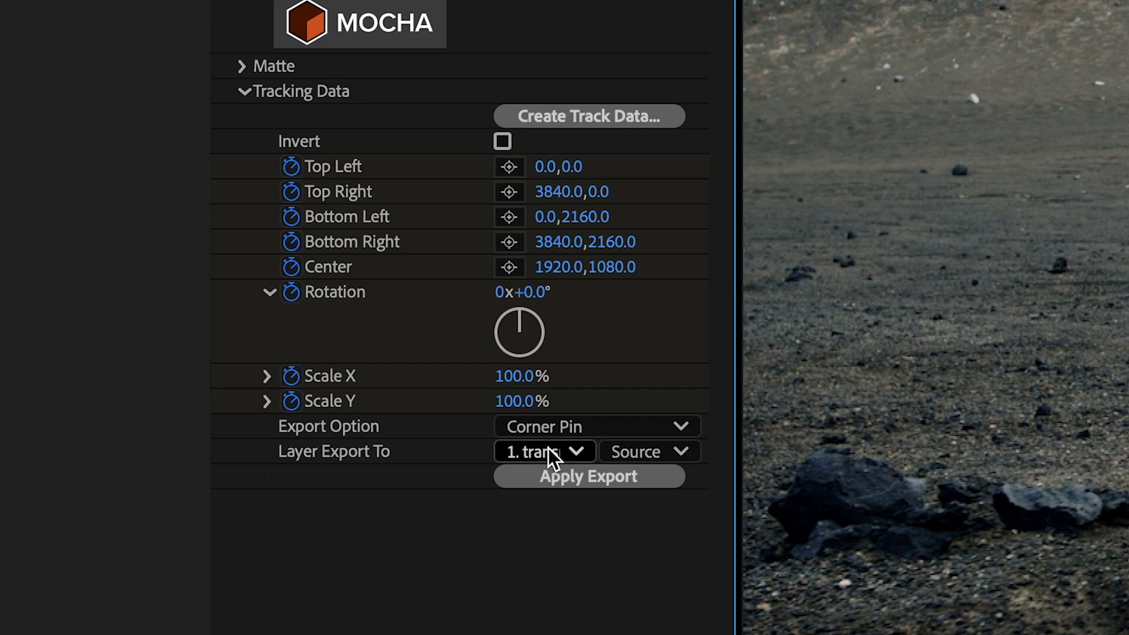
left_click(277, 470)
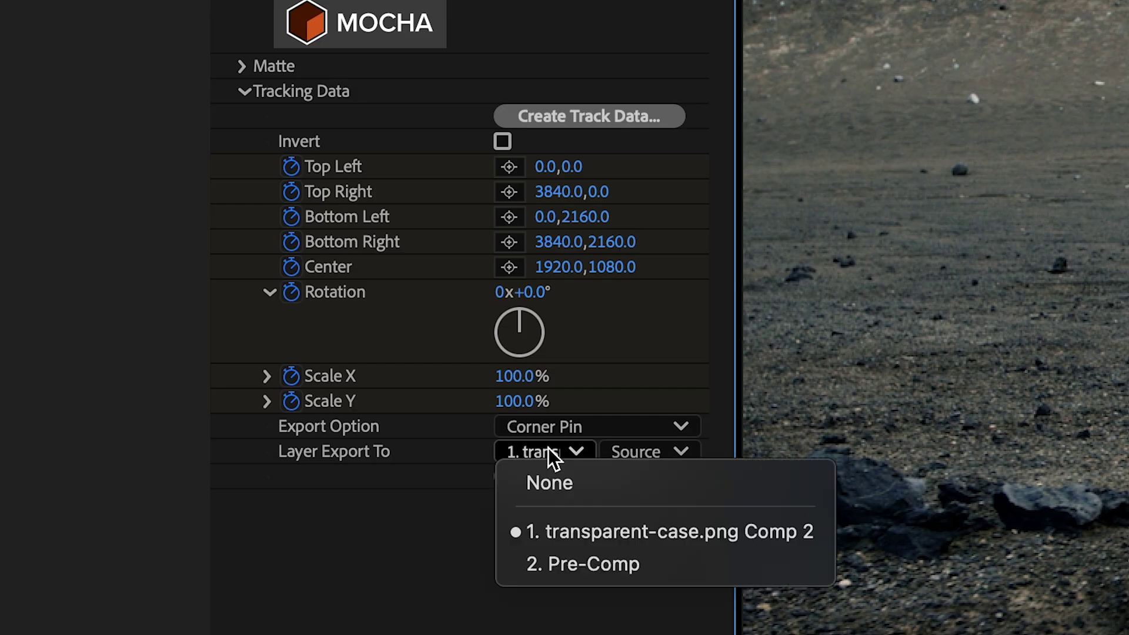
left_click(547, 522)
left_click(582, 478)
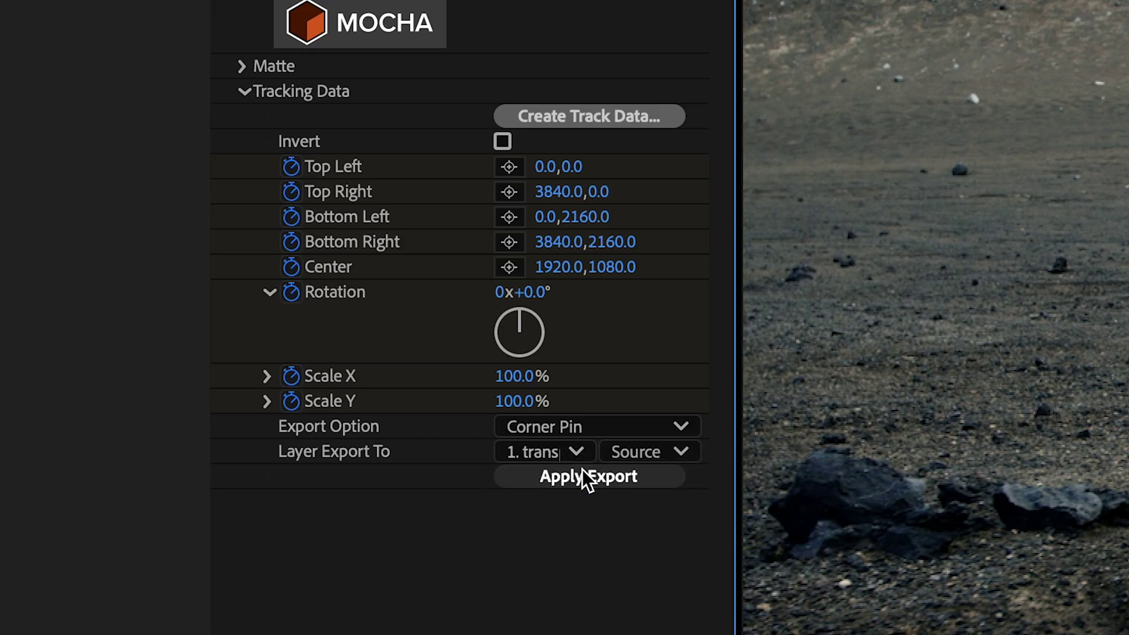